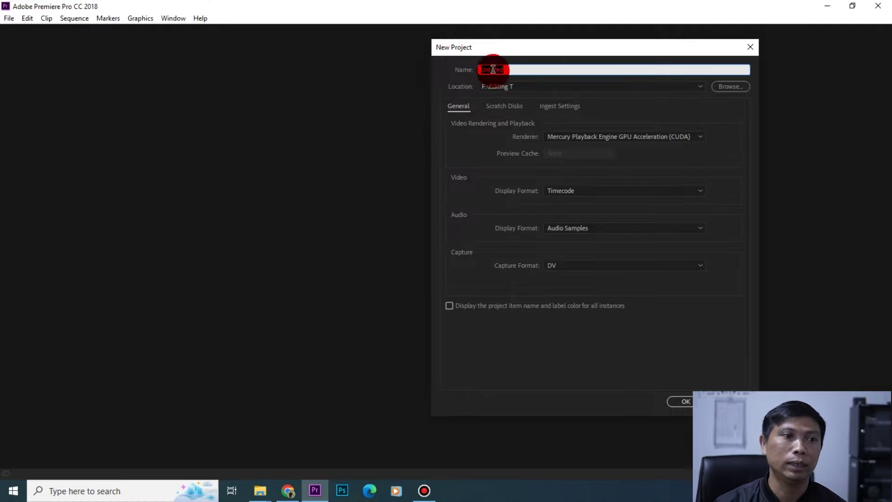
- Name the new project Editing1 and set its location to the Editing T folder on drive F
text(Editing1)
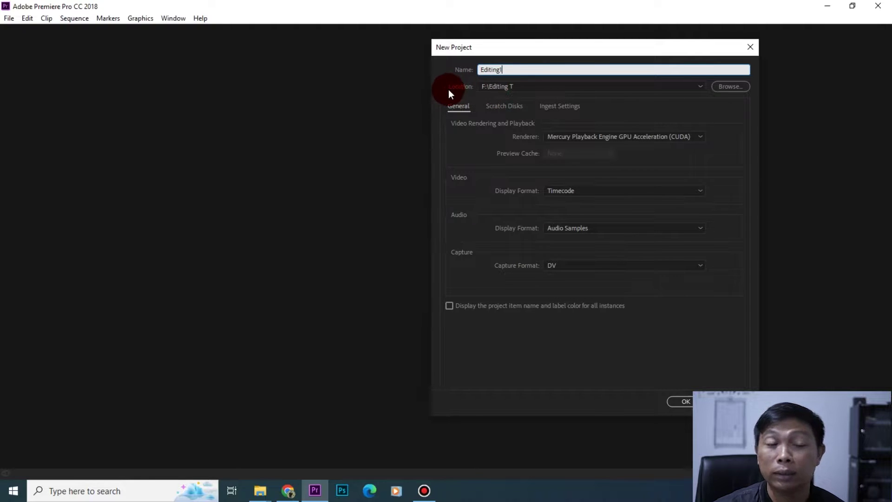
click(725, 87)
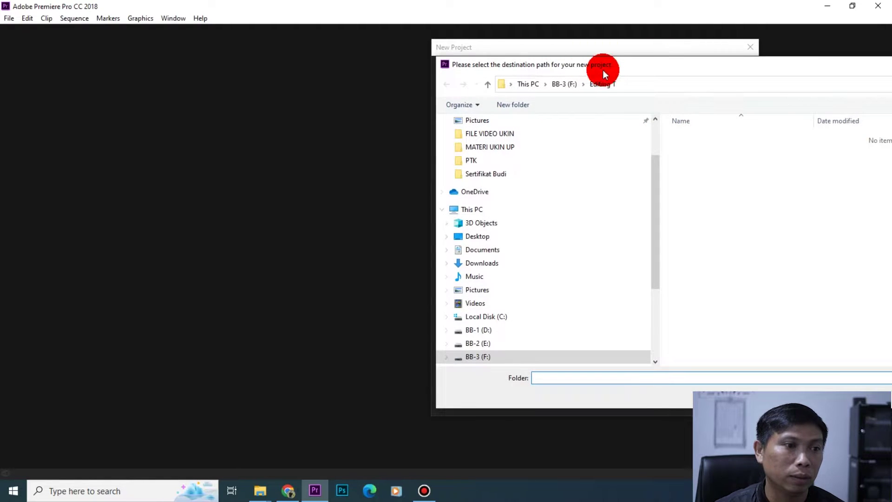
drag(602, 70, 279, 51)
scroll(238, 213, down, 2)
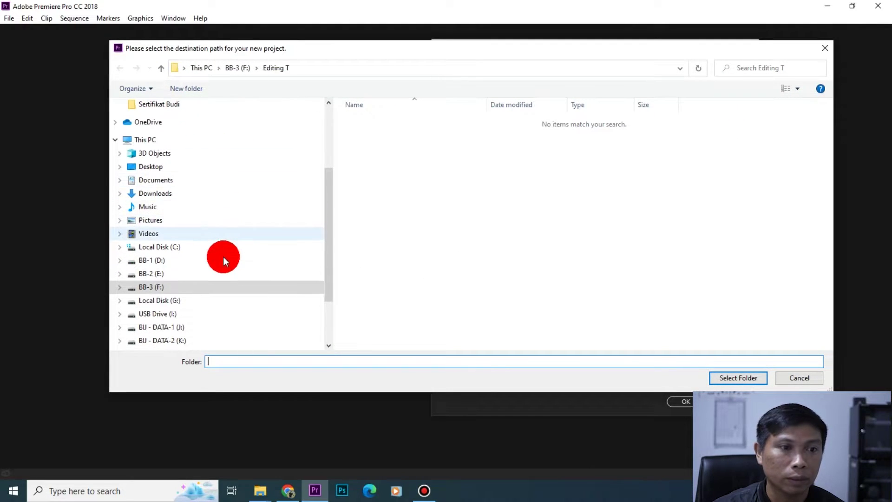
scroll(221, 232, down, 1)
click(158, 247)
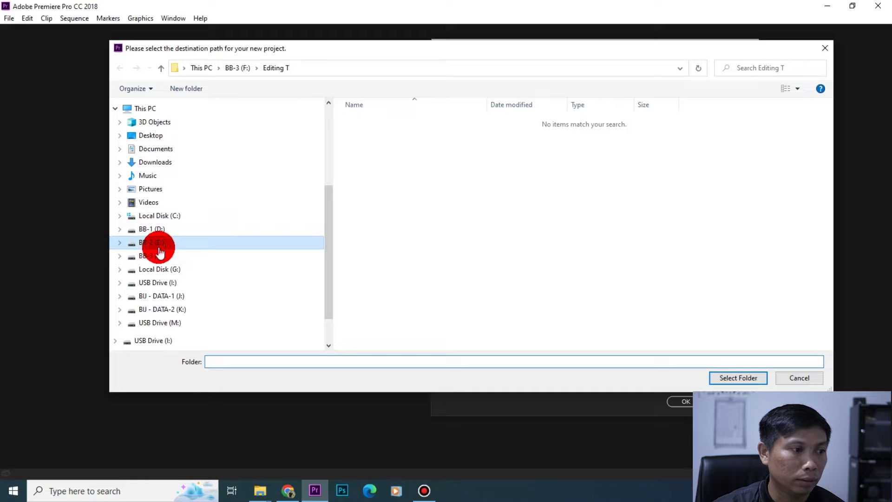
click(154, 255)
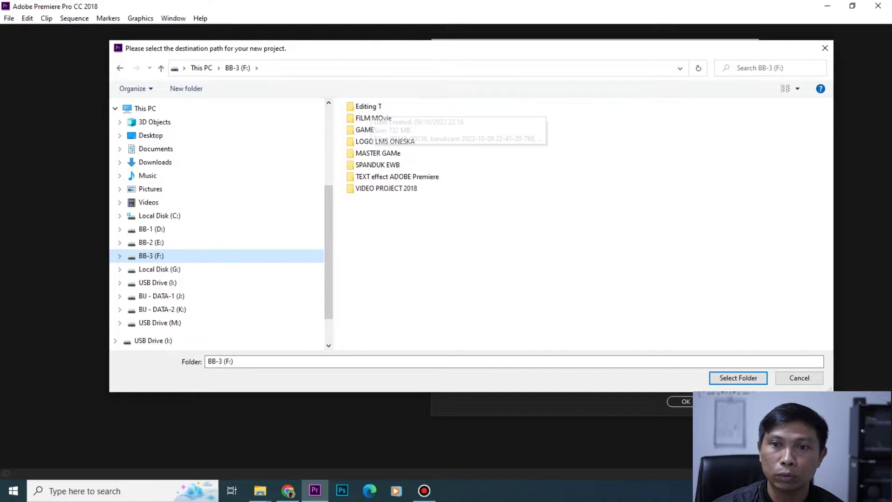
key(alt+Tab)
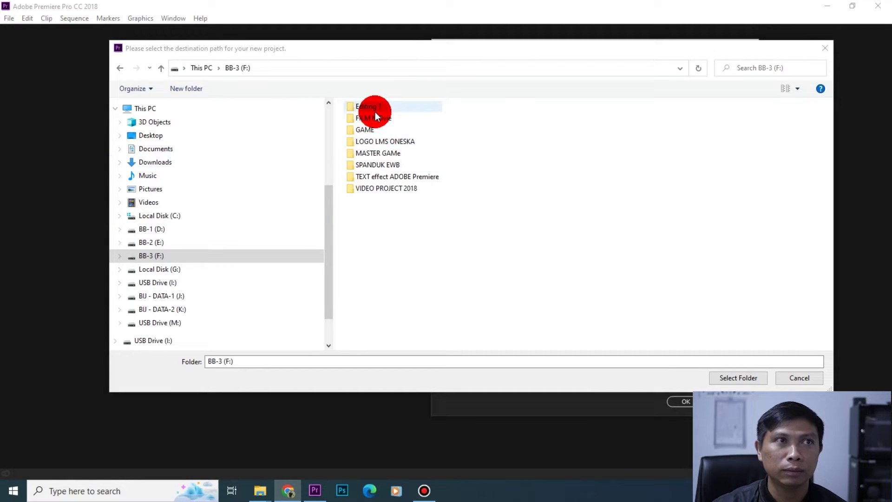
drag(375, 48, 378, 55)
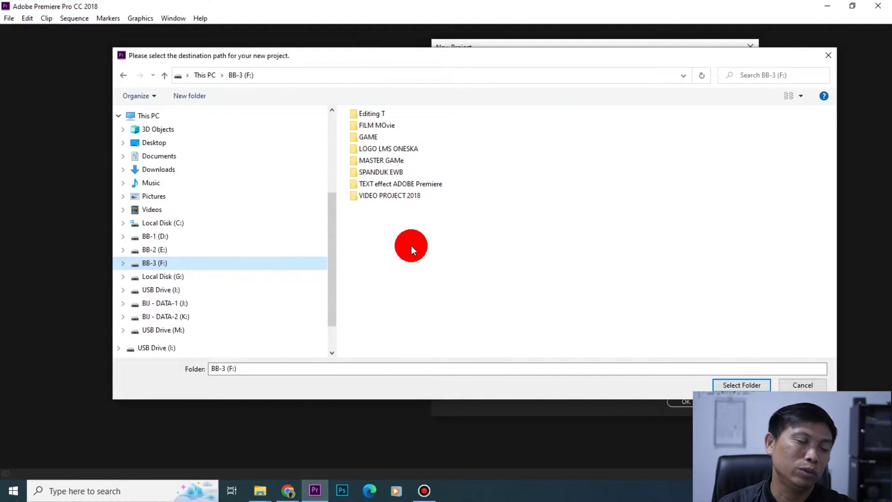
double_click(383, 113)
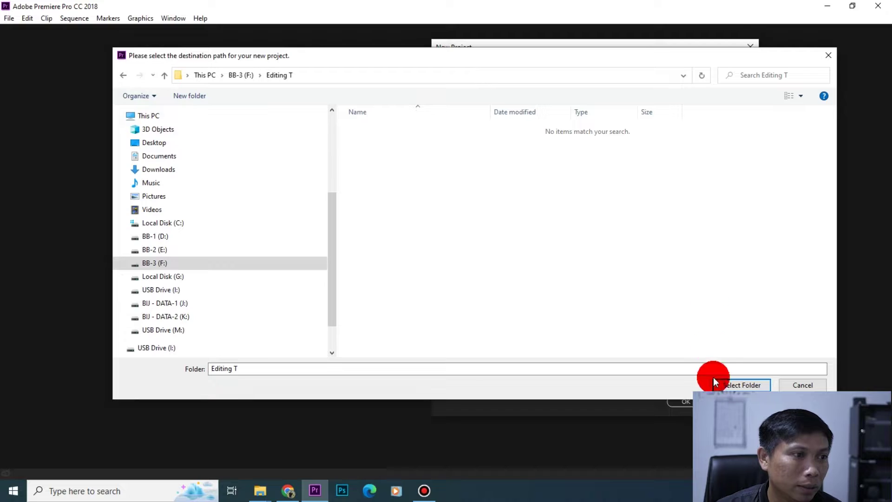
click(743, 384)
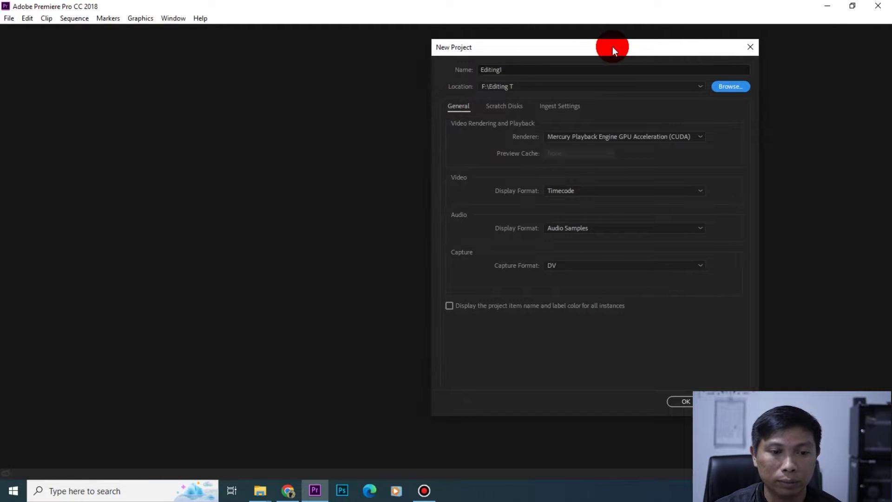
- Create the Editing1 project, keeping the offered rendering, display and capture formats
drag(612, 46, 594, 34)
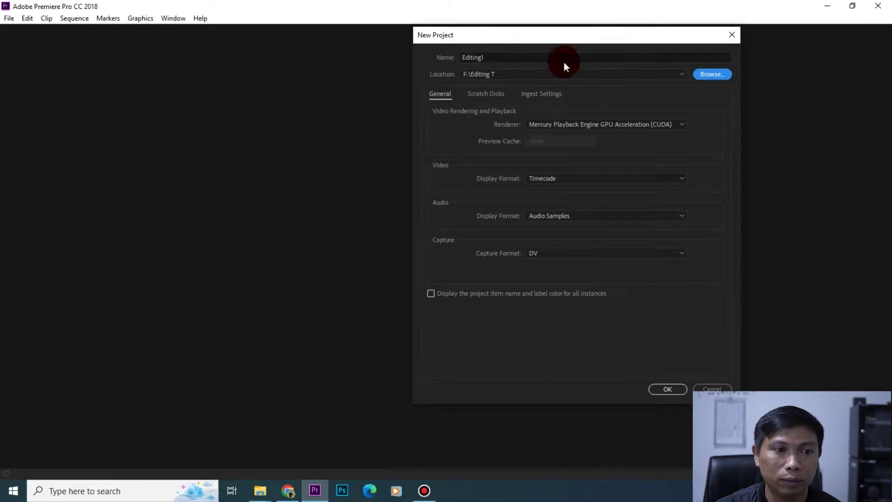
click(481, 74)
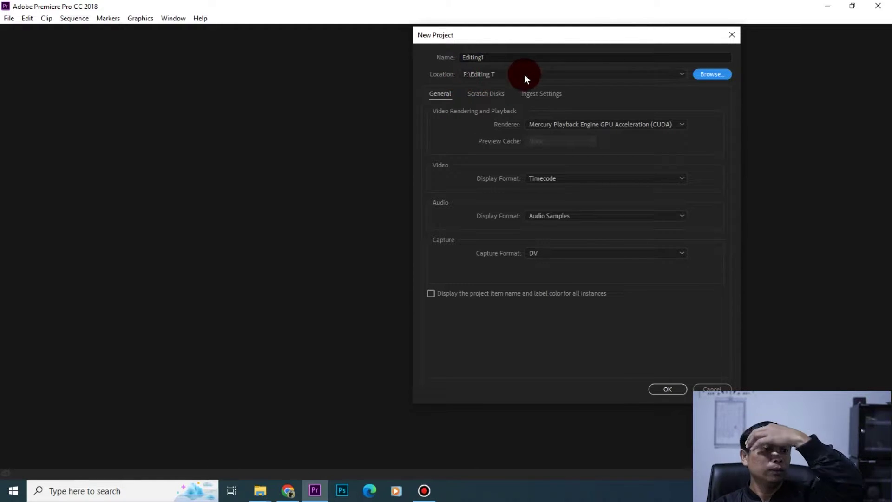
click(659, 388)
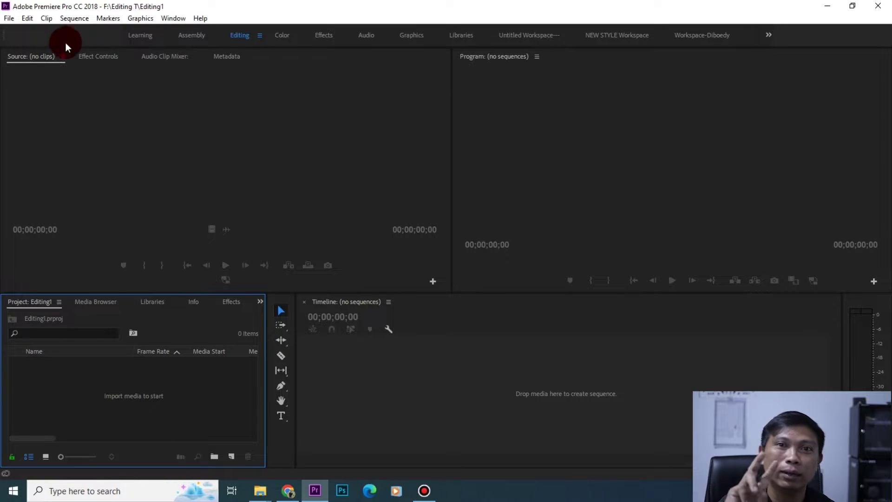
click(9, 19)
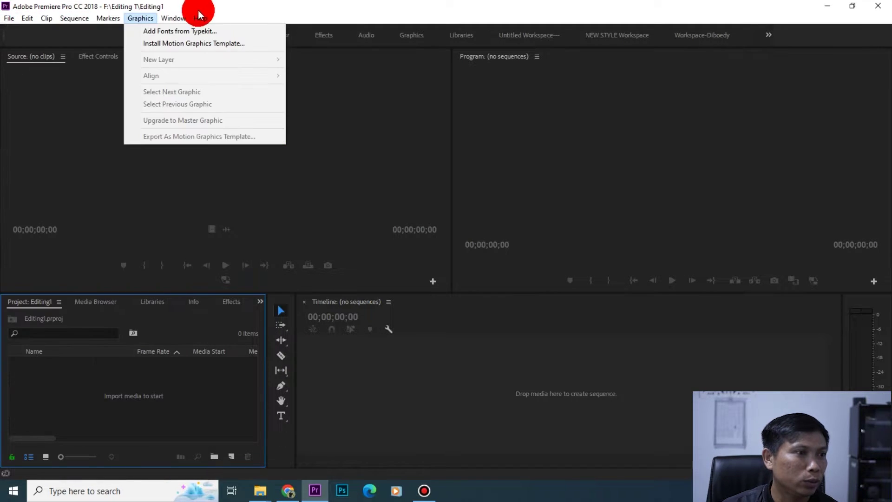
mouse_move(15, 33)
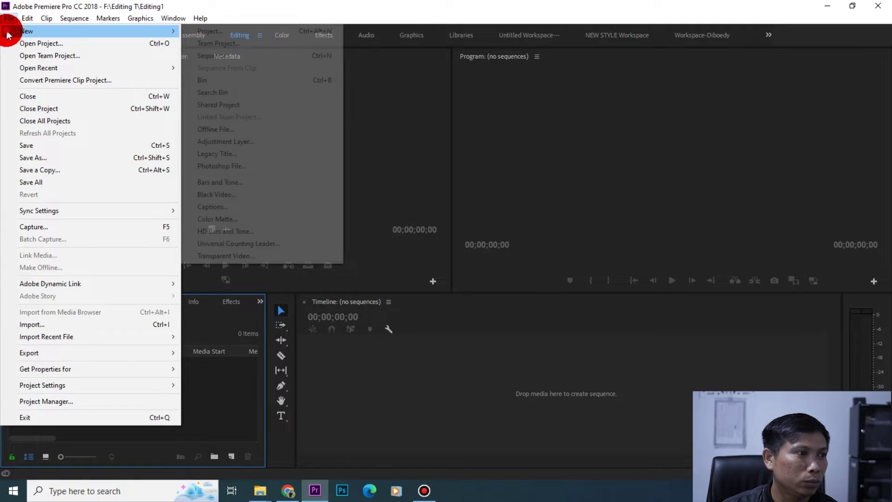
click(219, 56)
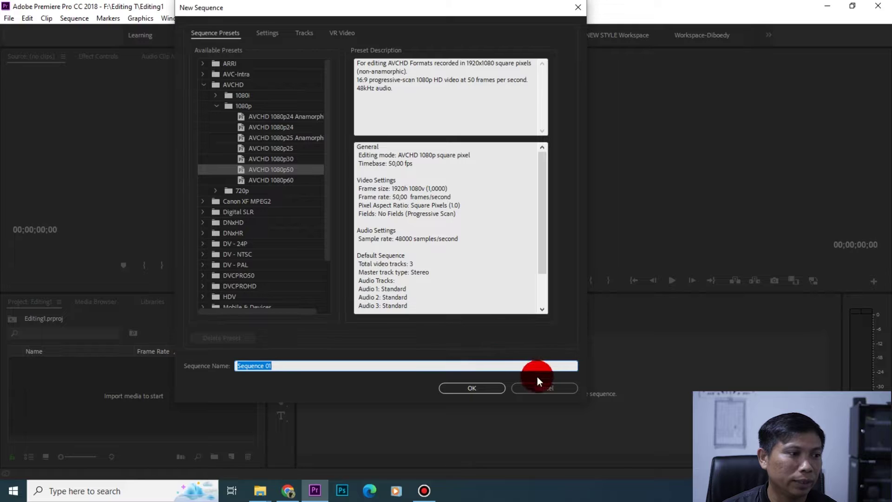
click(542, 389)
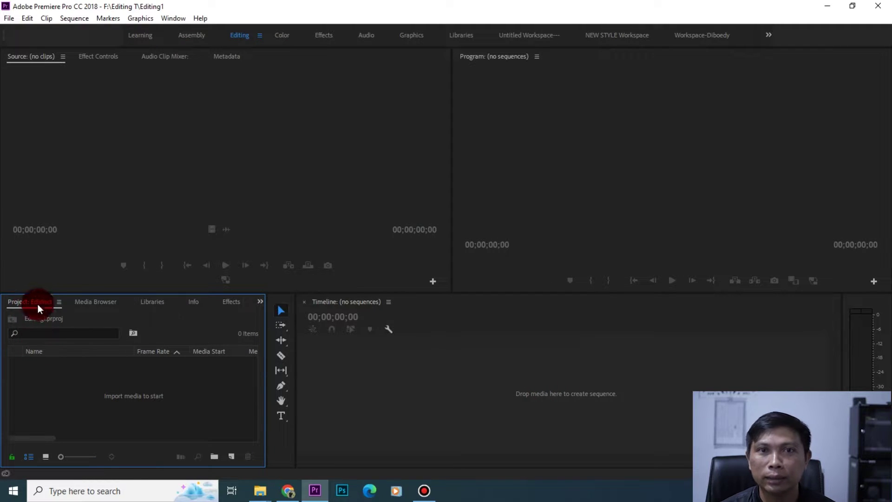
- Start a new sequence item in the empty Editing1 project
right_click(70, 392)
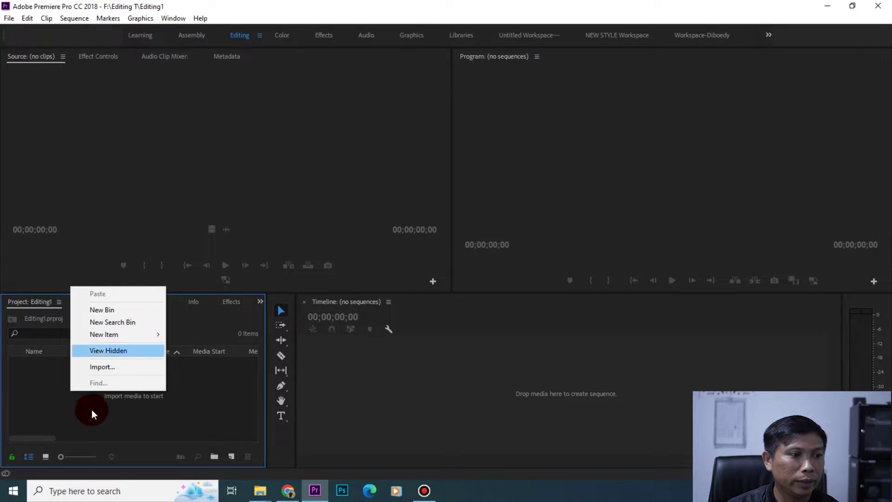
click(81, 418)
right_click(57, 389)
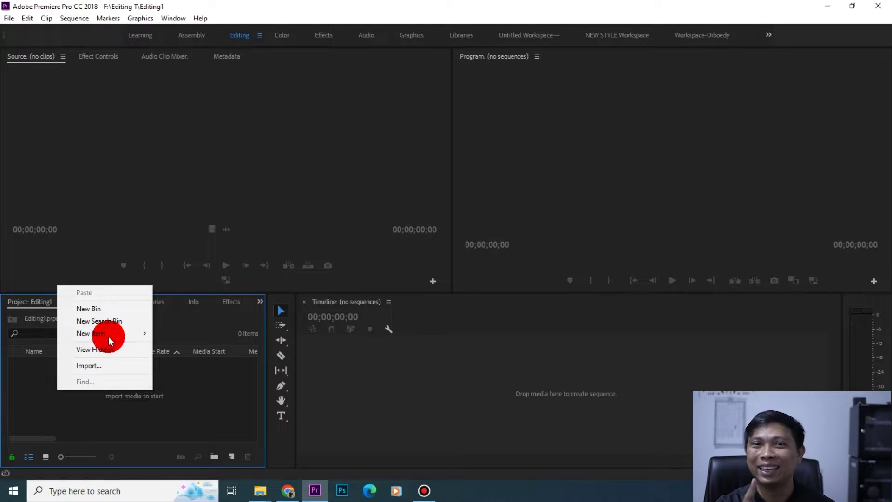
mouse_move(108, 336)
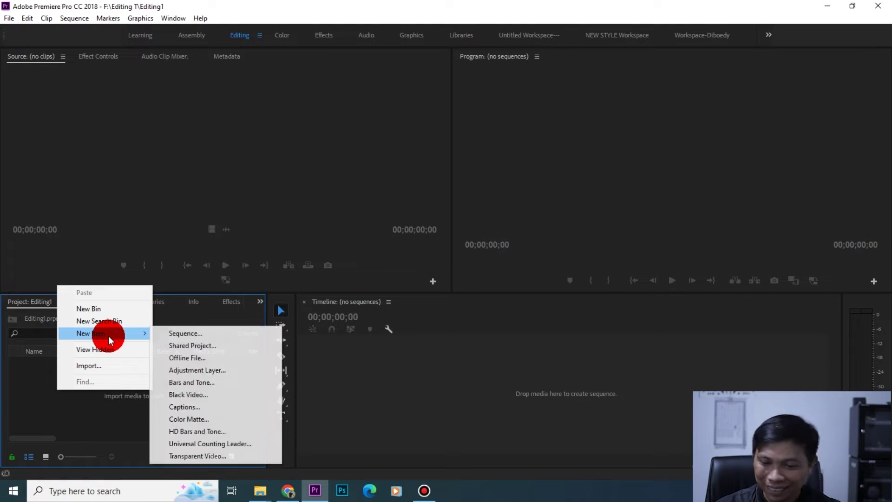
click(172, 334)
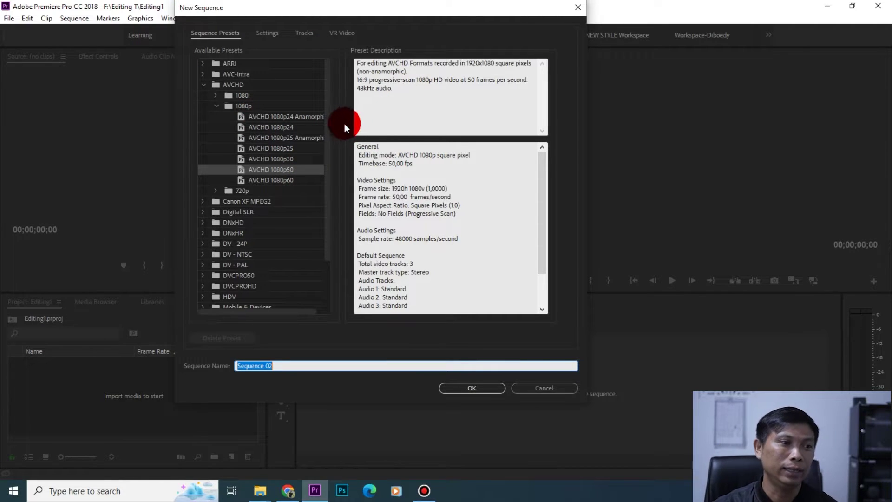
- Look through the whole list of available sequence presets, from ARRI down to XDCAM HD
drag(330, 127, 330, 100)
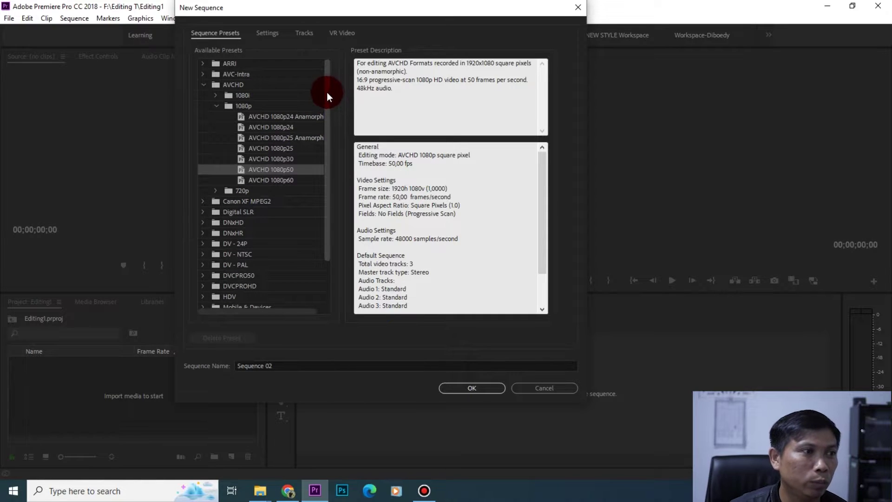
drag(324, 127, 323, 157)
scroll(322, 157, down, 2)
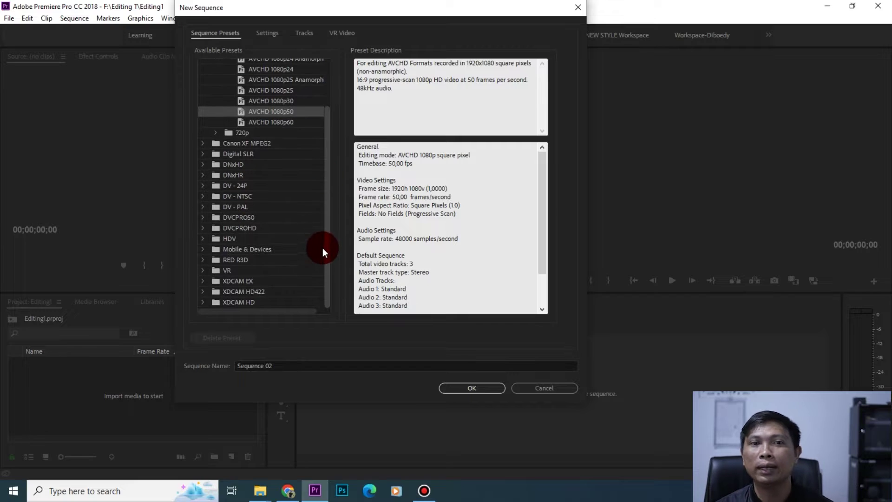
scroll(327, 186, up, 5)
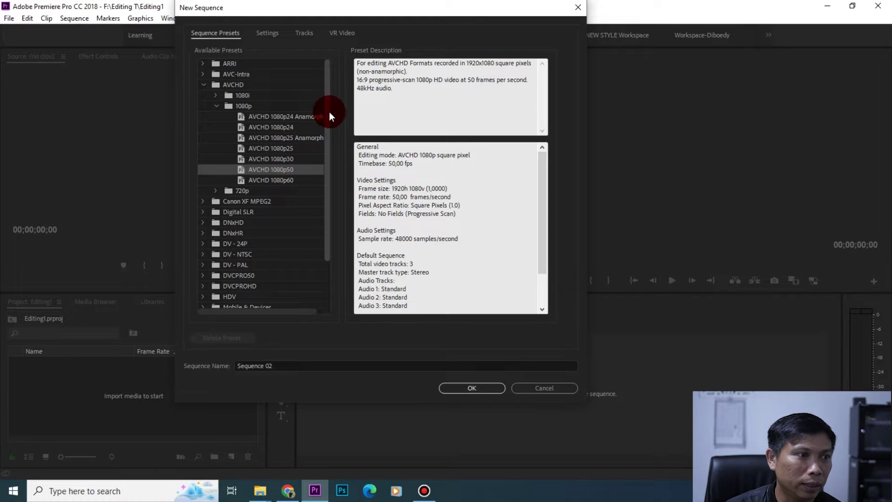
scroll(328, 123, down, 2)
scroll(327, 111, up, 2)
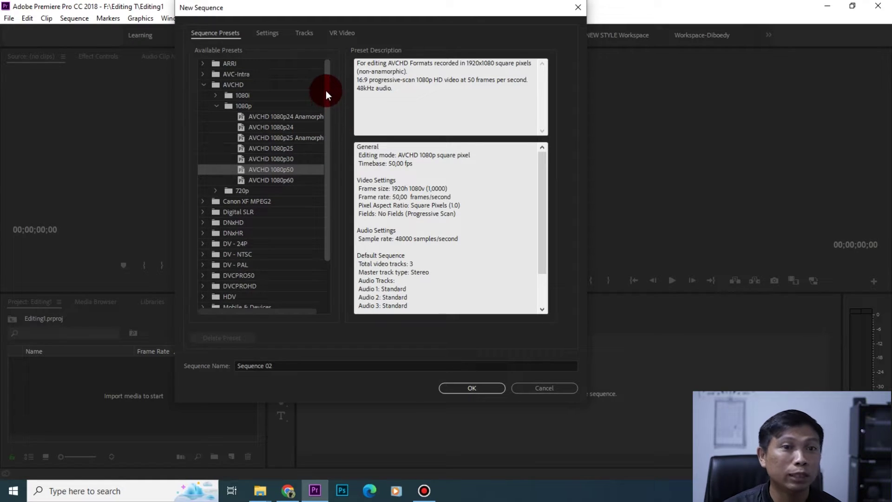
scroll(325, 149, down, 5)
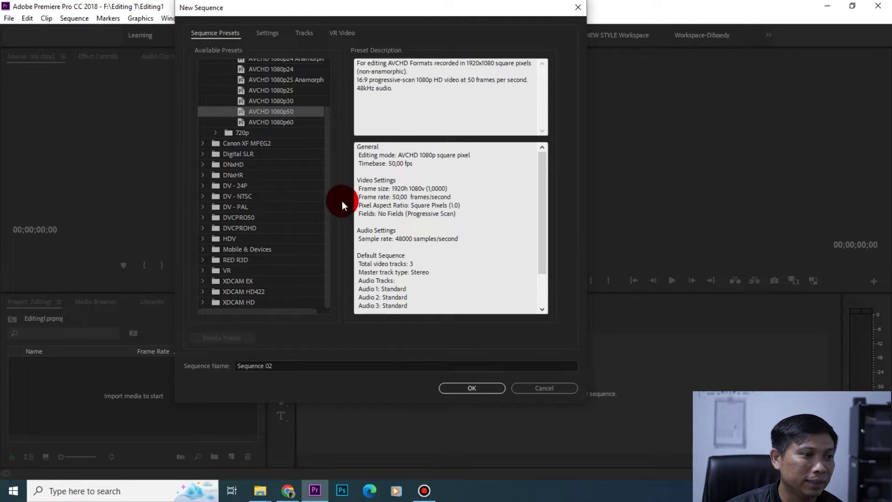
drag(327, 192, 322, 108)
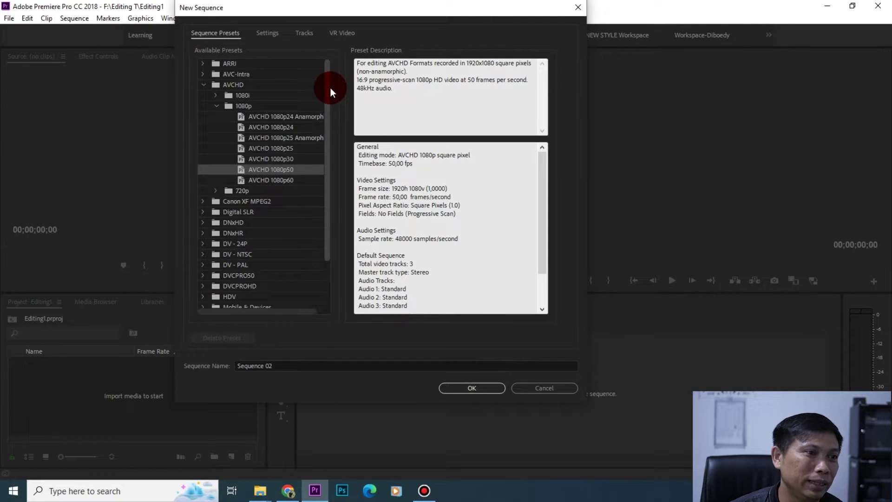
- Compare the AVCHD 1080p presets and choose AVCHD 1080p50 for the new sequence
click(289, 119)
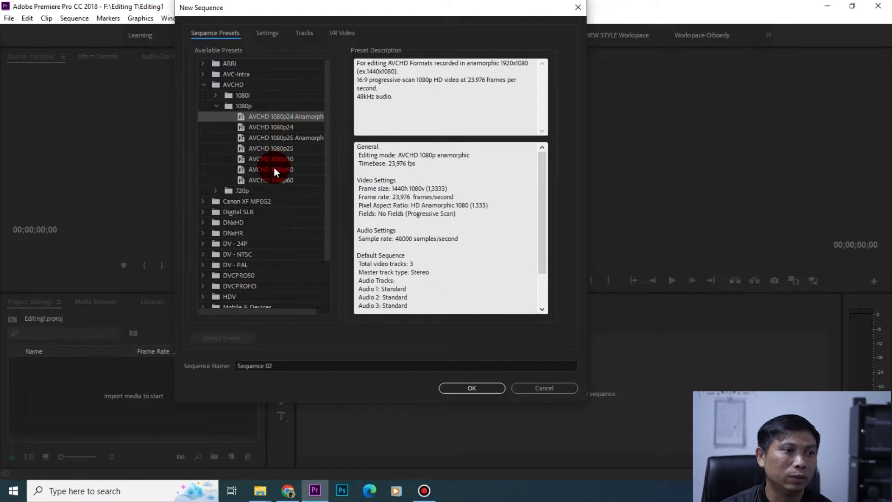
click(274, 169)
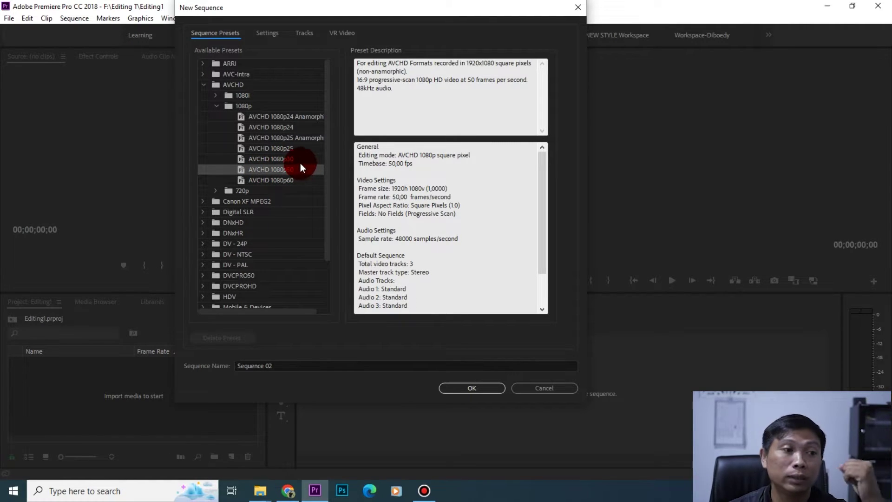
click(269, 148)
click(264, 169)
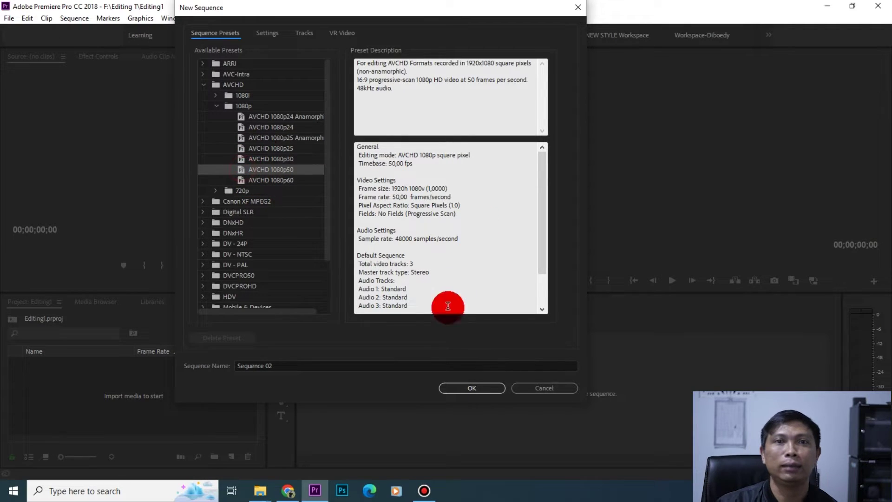
- Replace the default name of the new sequence with Editing1
click(467, 388)
click(231, 365)
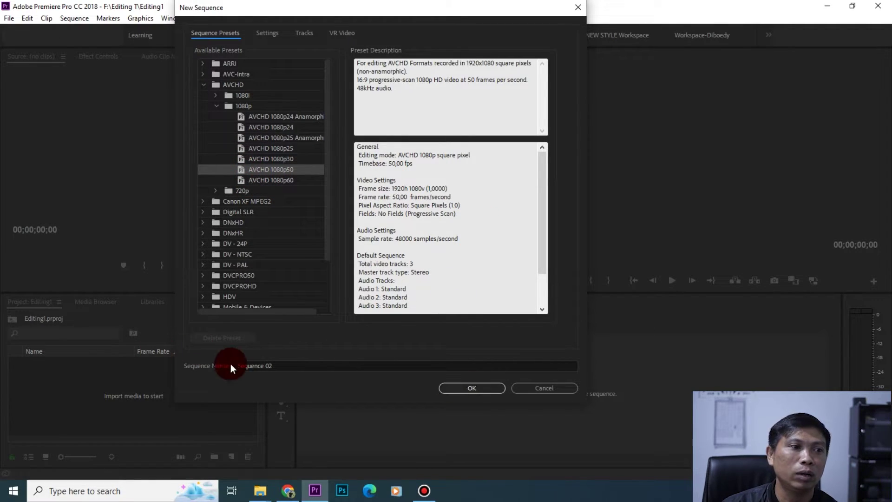
click(295, 365)
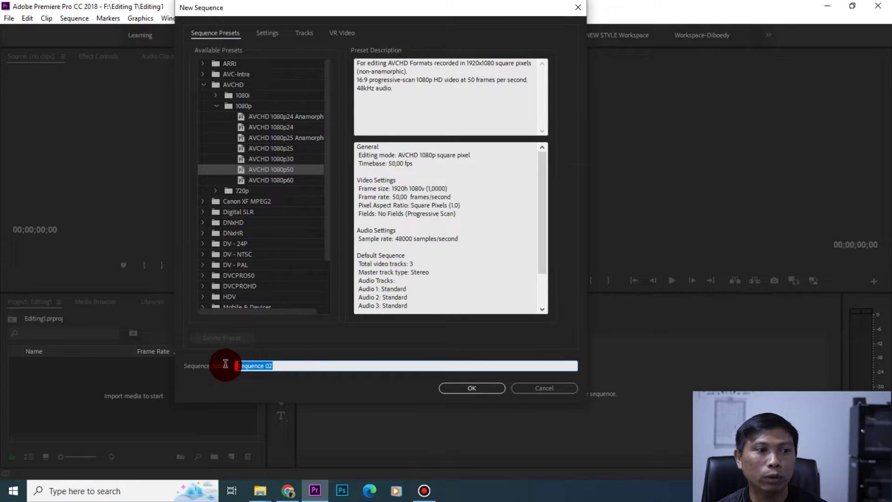
drag(225, 364, 299, 367)
drag(253, 8, 298, 20)
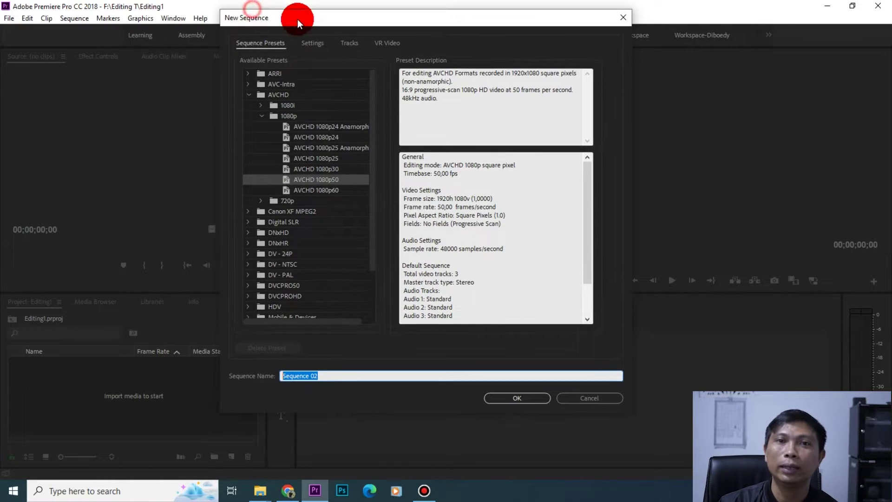
click(345, 377)
drag(345, 377, 263, 378)
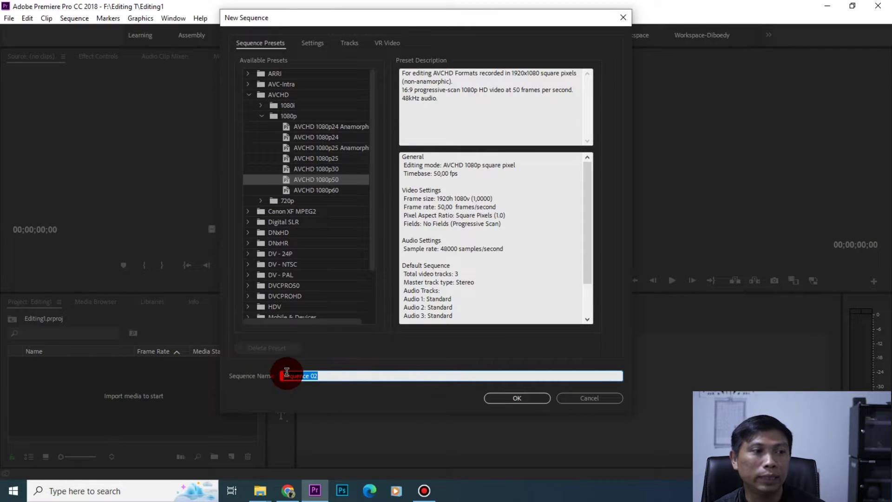
text(Editing1)
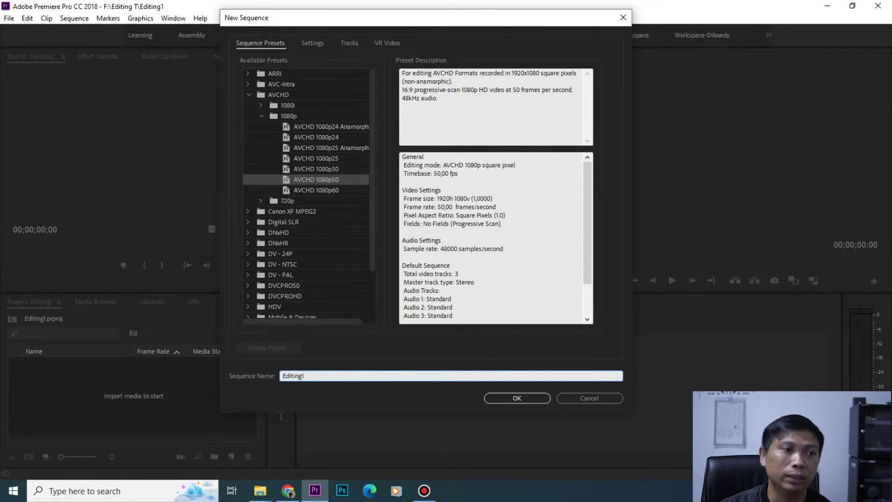
click(301, 369)
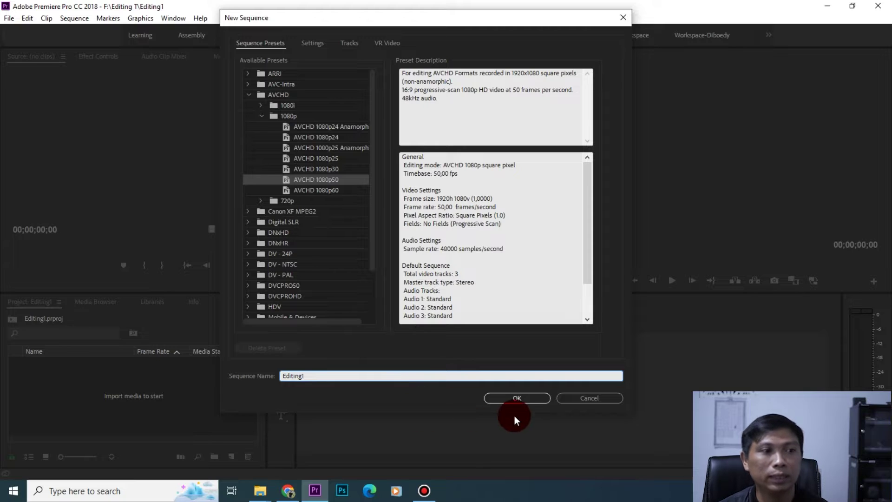
- Create the Editing1 sequence with the chosen AVCHD 1080p50 preset and leave it deselected in the project
click(514, 397)
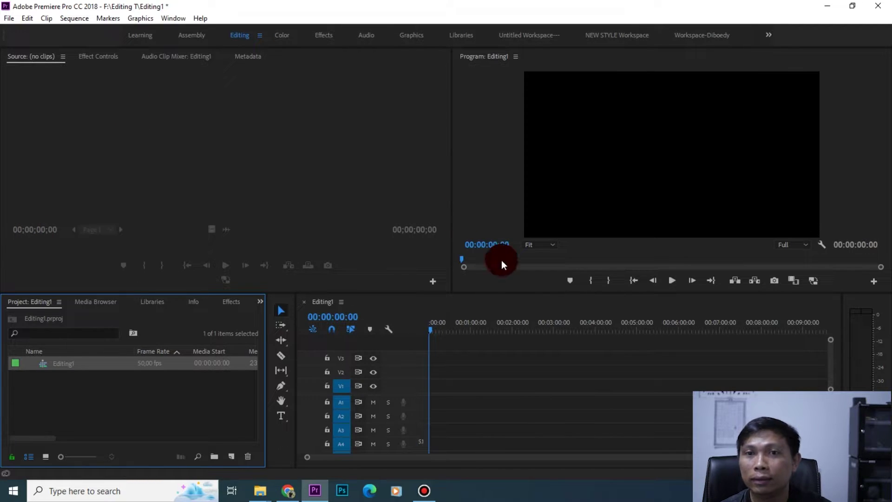
click(110, 394)
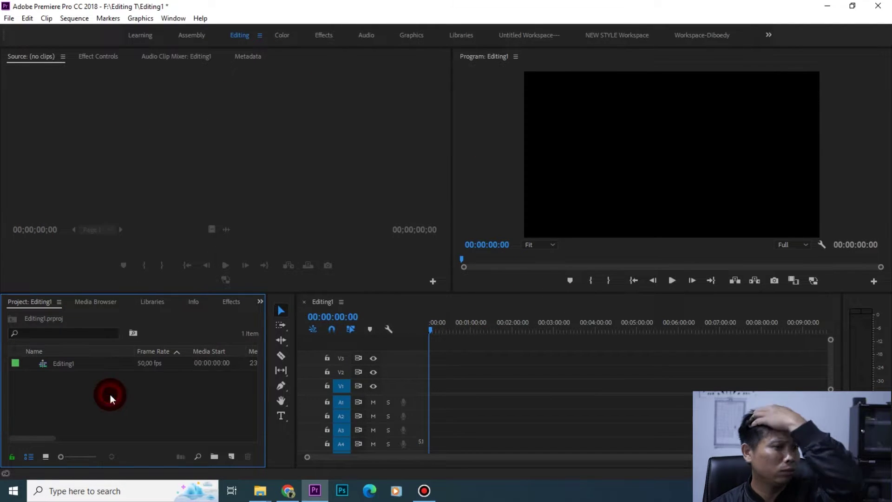
click(63, 363)
click(70, 391)
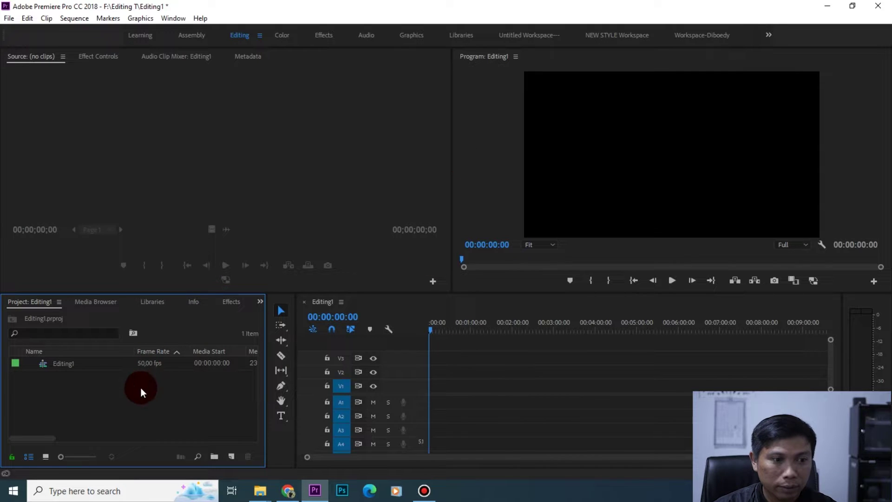
click(104, 379)
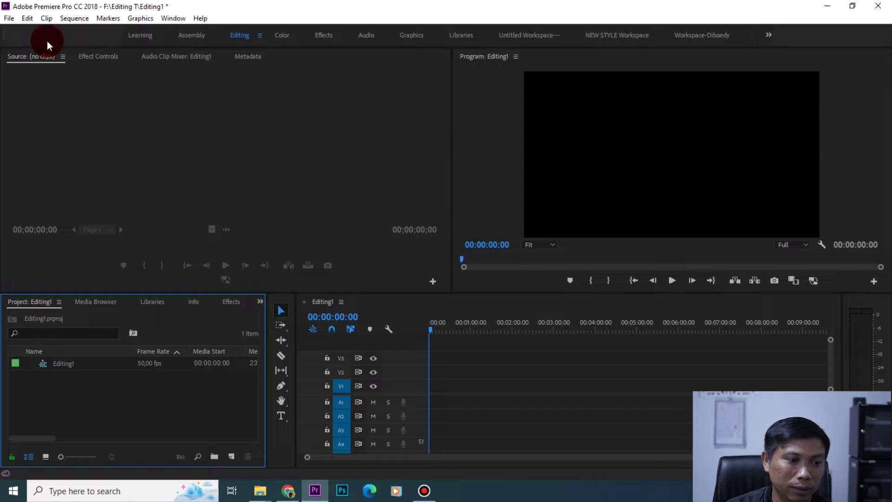
- Import the DJI_0016 video from the Editing T folder into the project
click(16, 20)
click(60, 332)
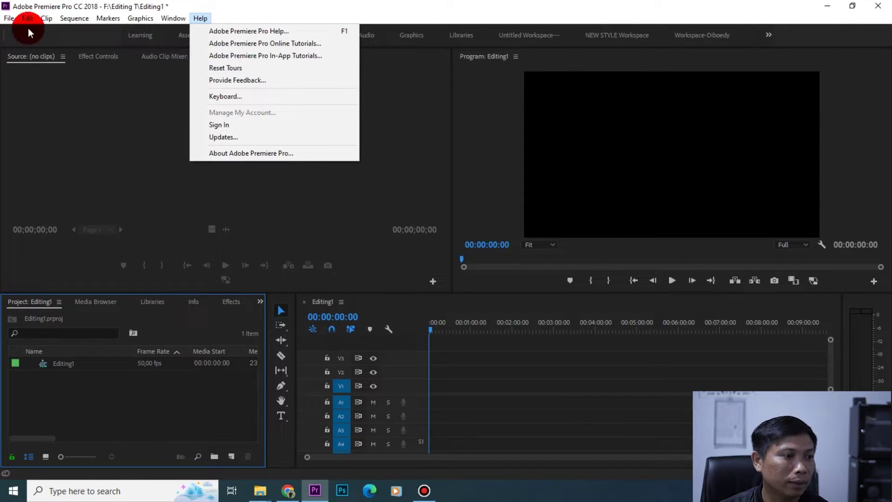
click(6, 23)
click(30, 322)
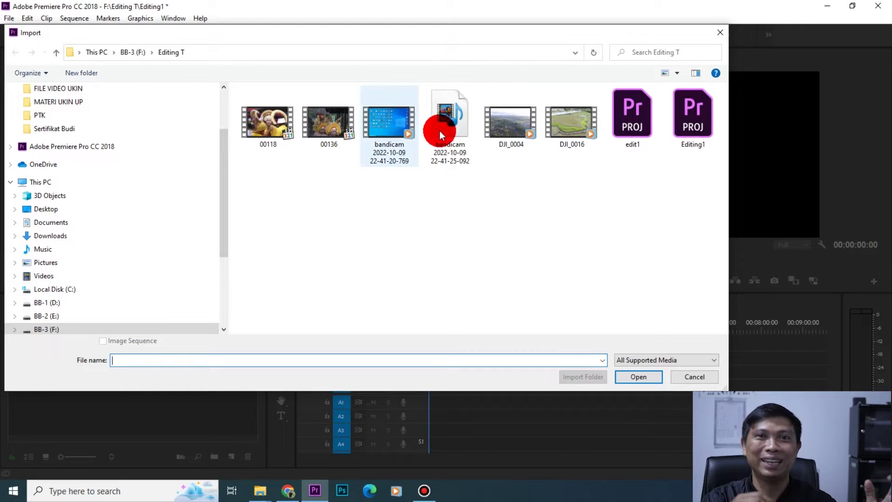
click(572, 132)
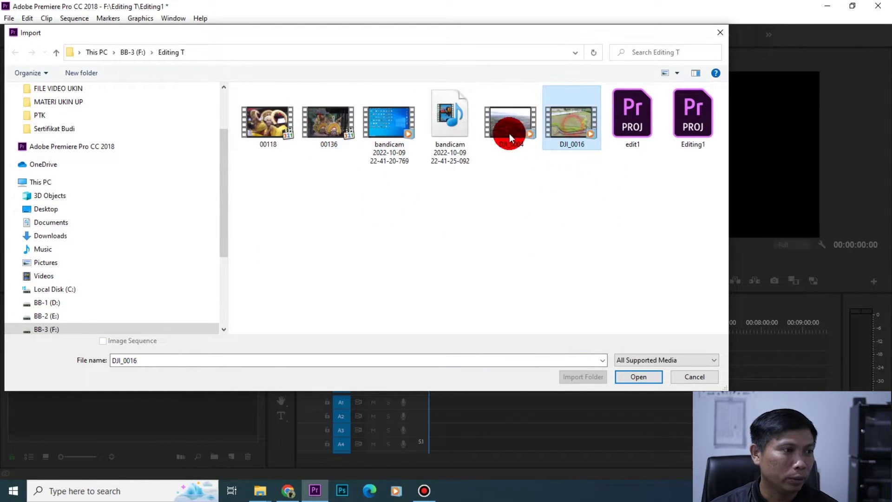
click(542, 245)
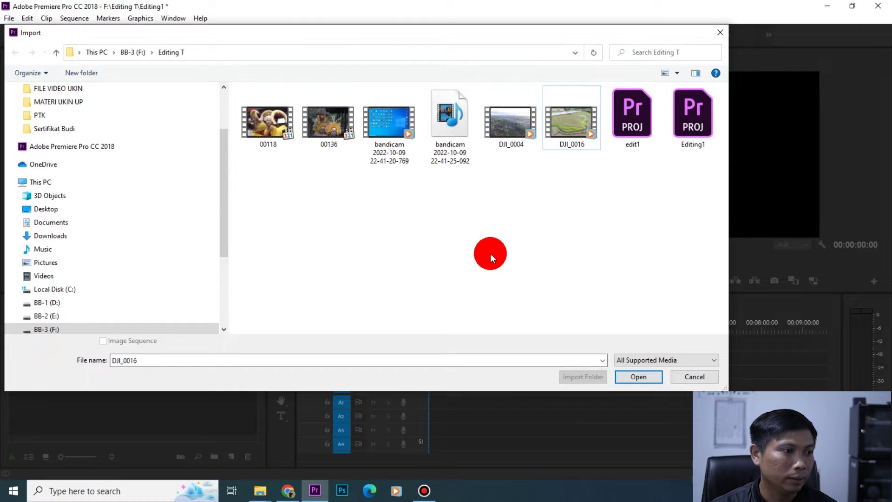
click(579, 128)
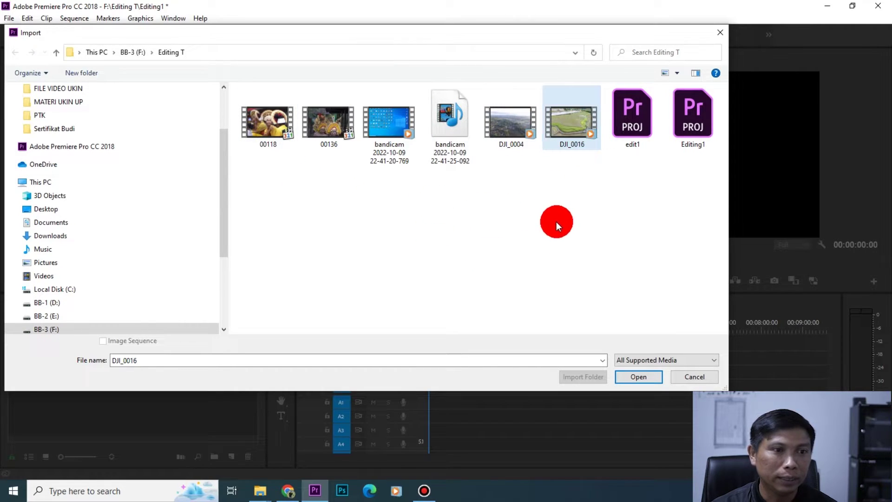
click(556, 222)
click(563, 135)
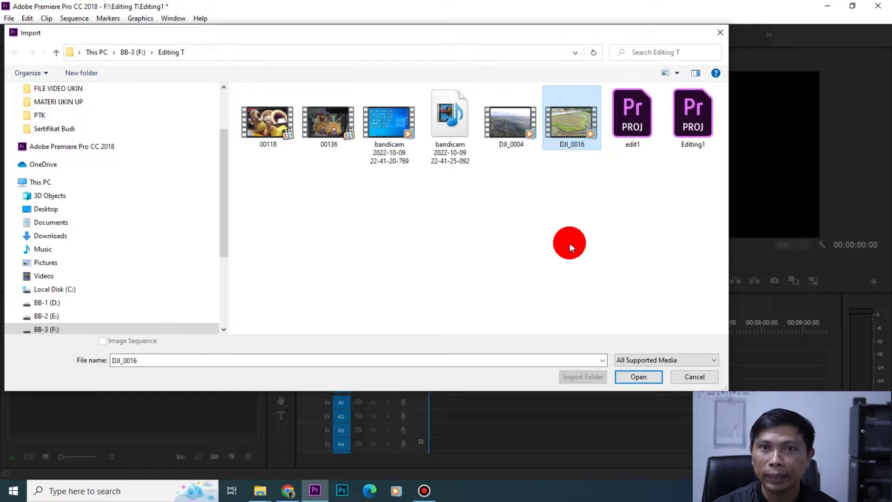
click(569, 242)
click(574, 135)
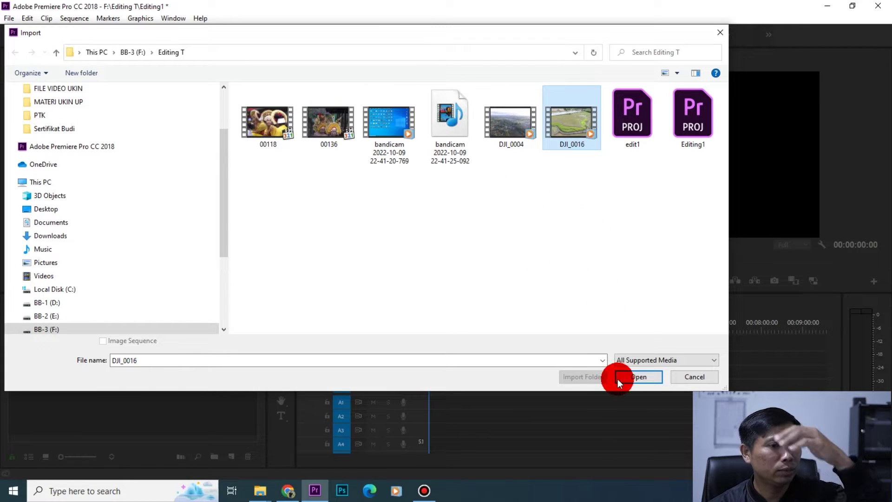
click(639, 380)
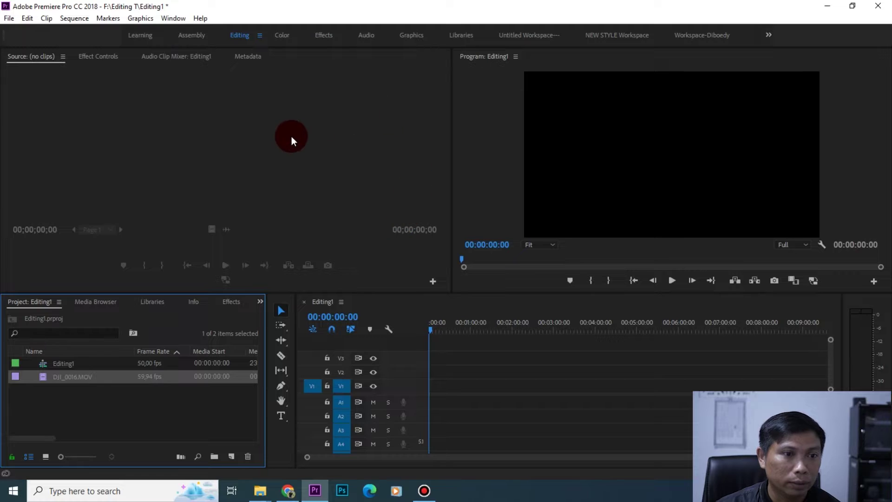
click(102, 411)
click(54, 375)
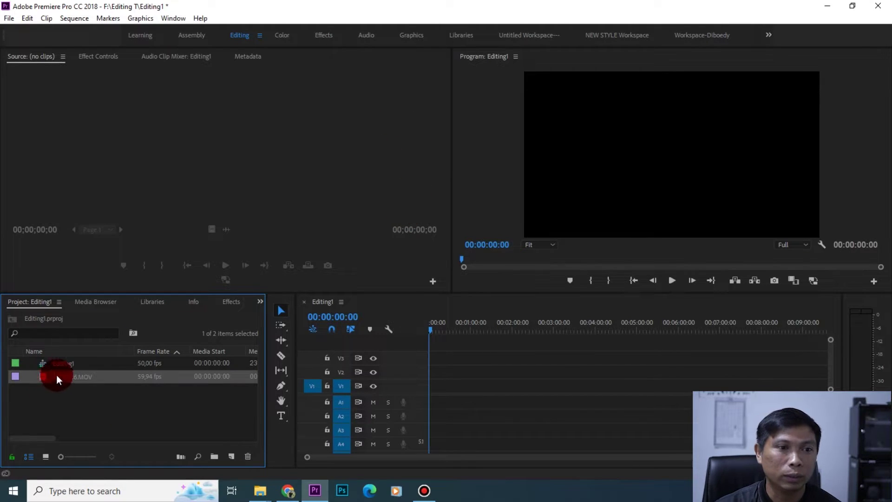
click(118, 408)
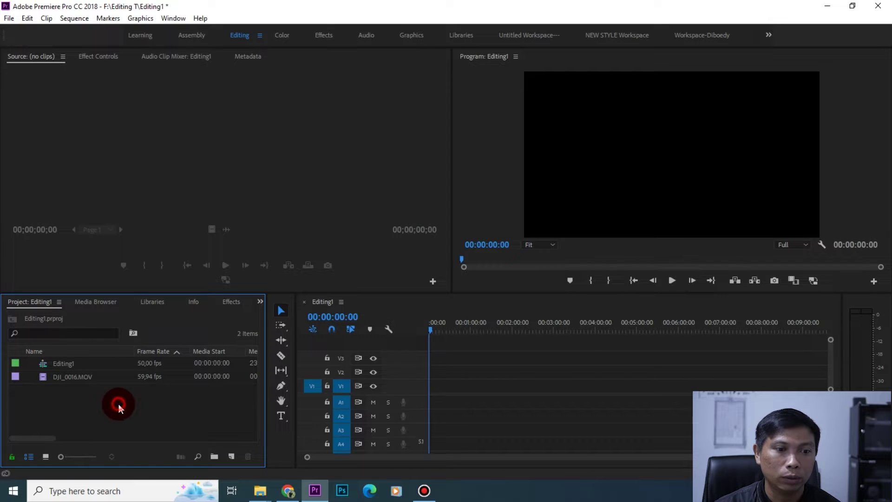
click(11, 20)
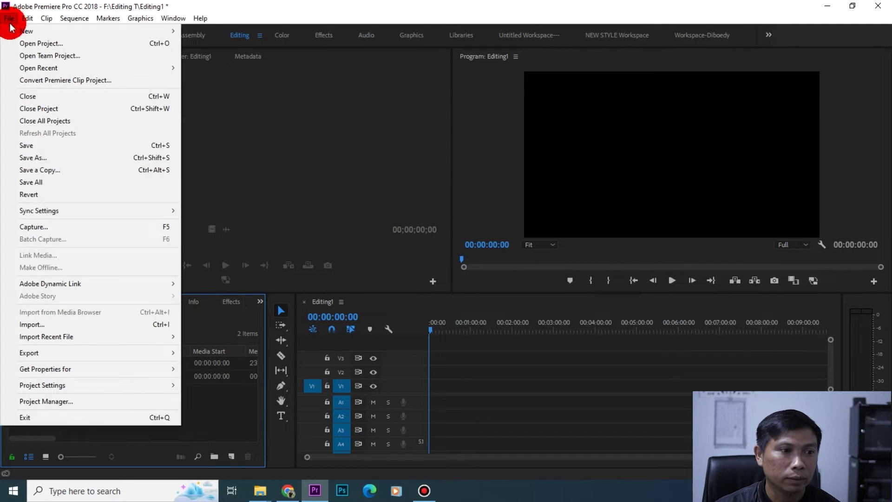
click(205, 406)
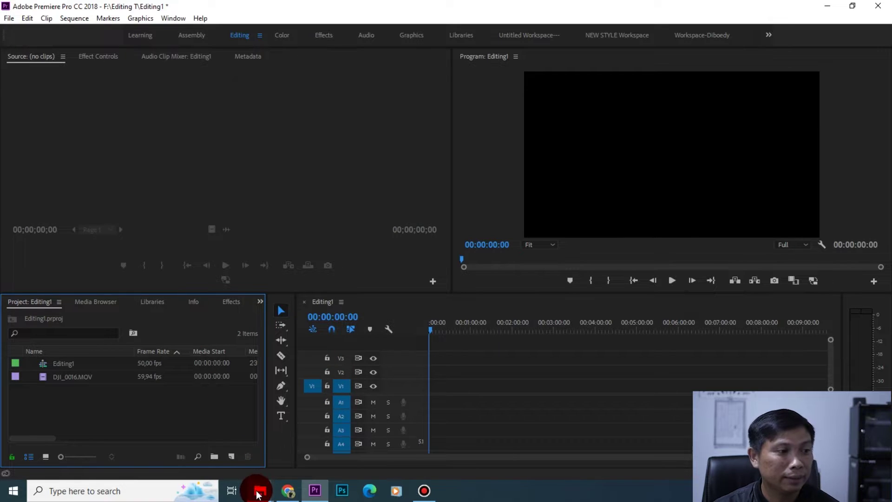
- Switch to the Editing T folder in File Explorer and bring its 00118, 00136 and DJI_0004 videos into the Premiere Pro project
mouse_move(258, 495)
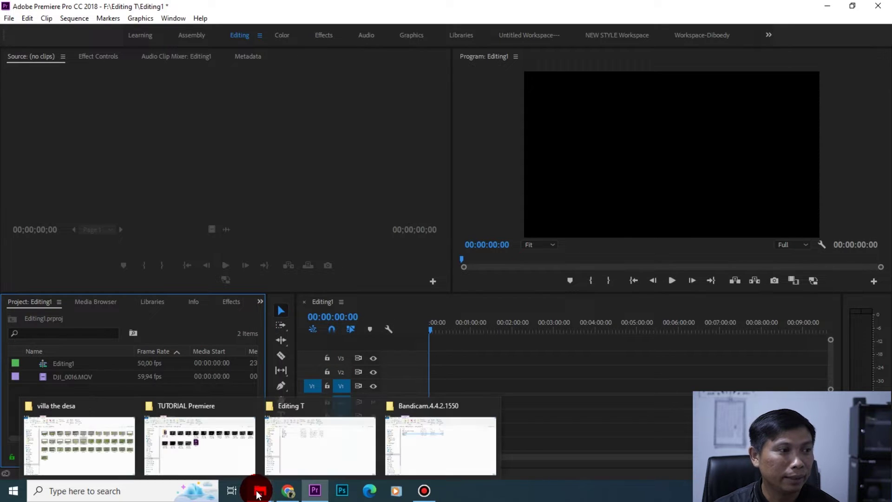
click(328, 445)
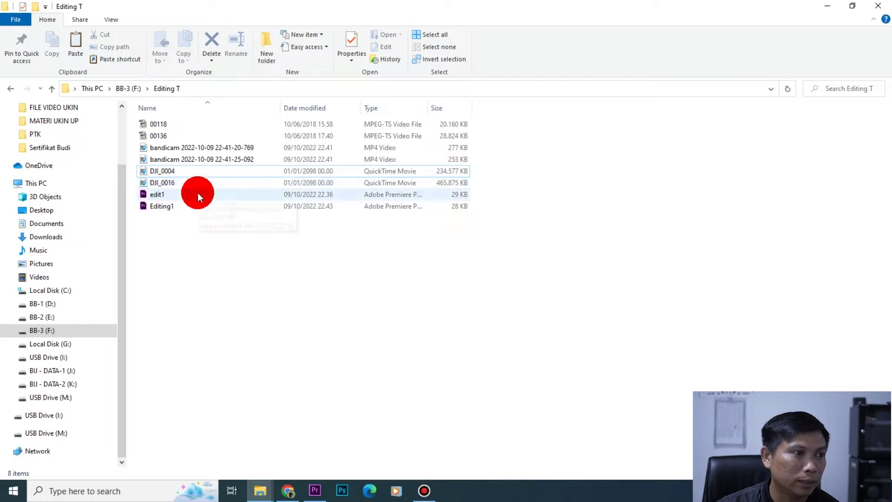
click(167, 170)
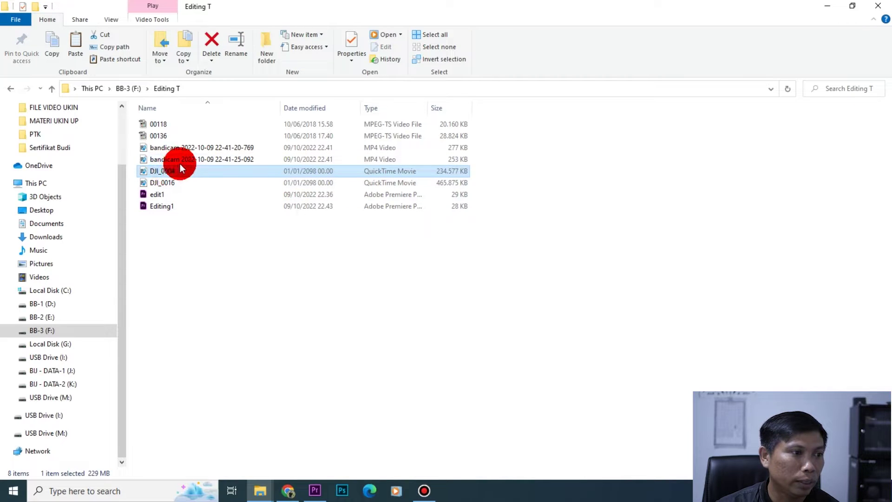
ctrl+click(160, 135)
ctrl+click(160, 125)
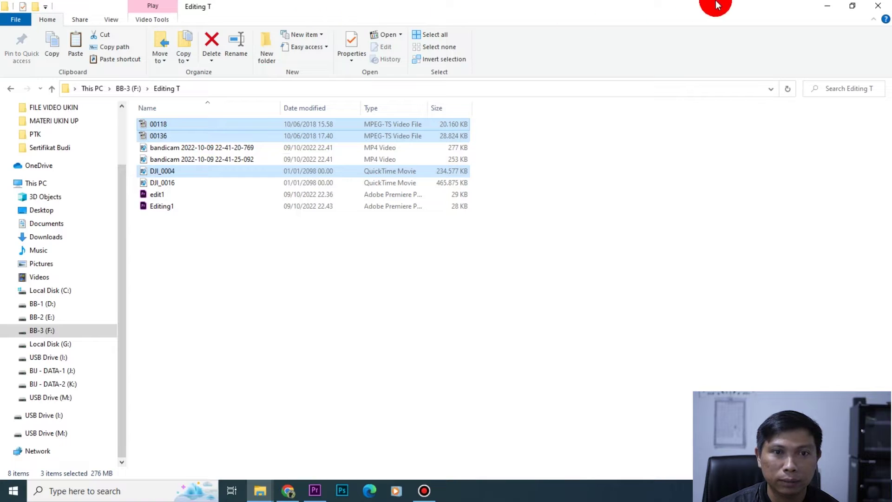
click(852, 6)
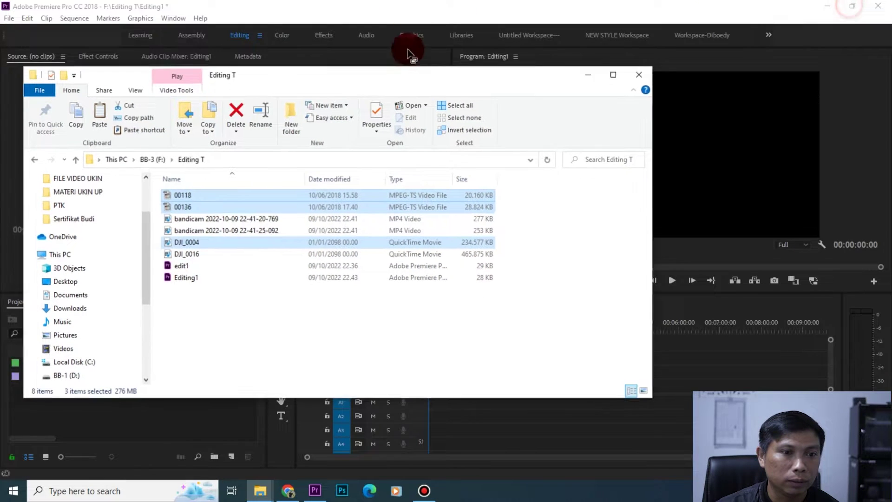
drag(314, 75, 633, 53)
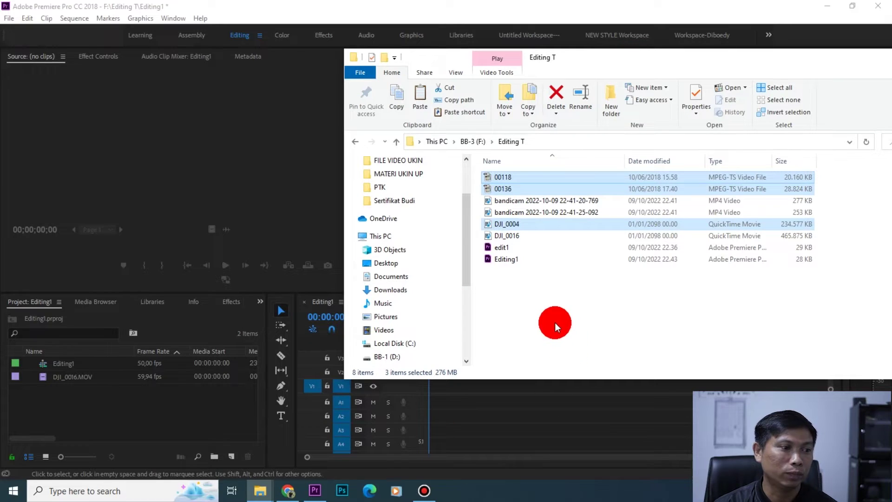
drag(508, 182, 122, 421)
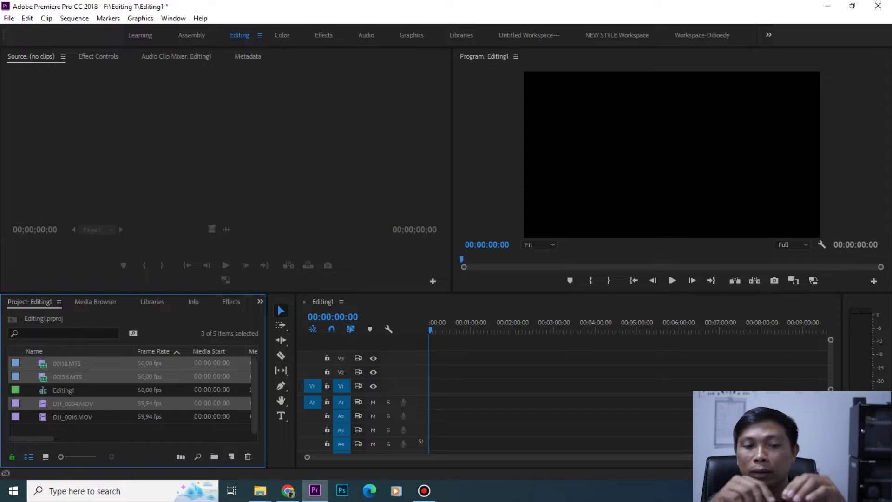
click(645, 374)
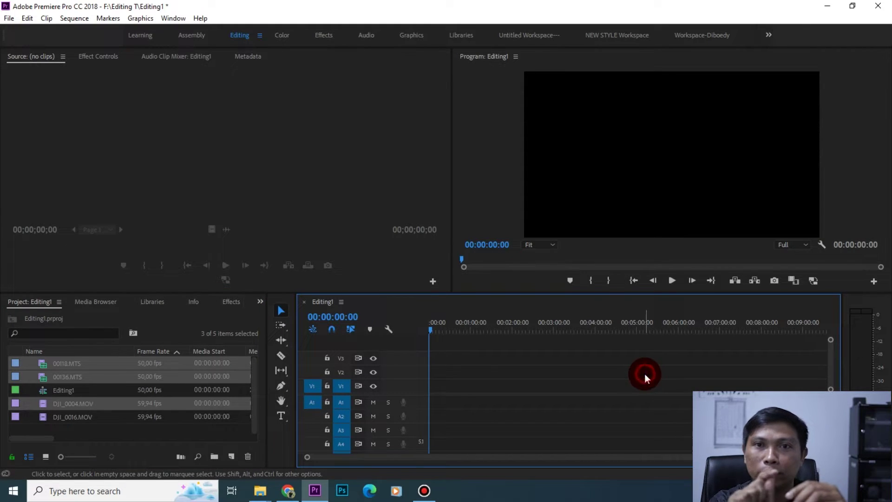
click(88, 434)
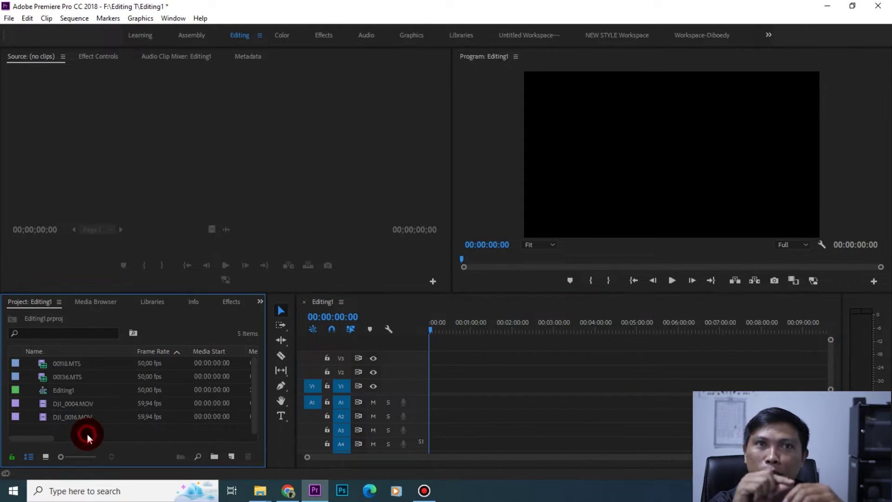
click(70, 363)
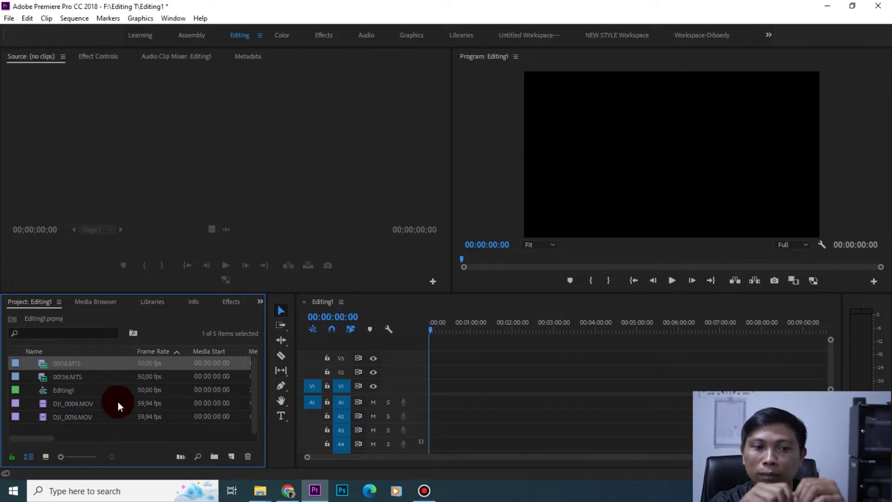
click(113, 428)
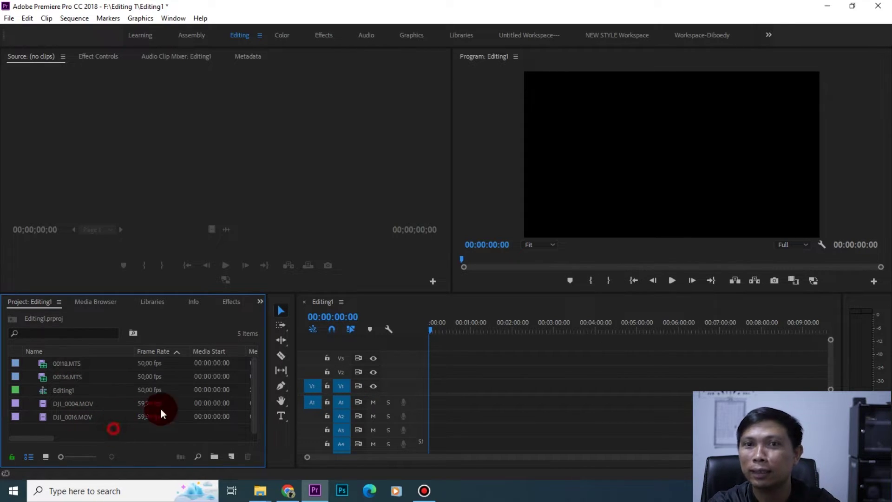
click(506, 380)
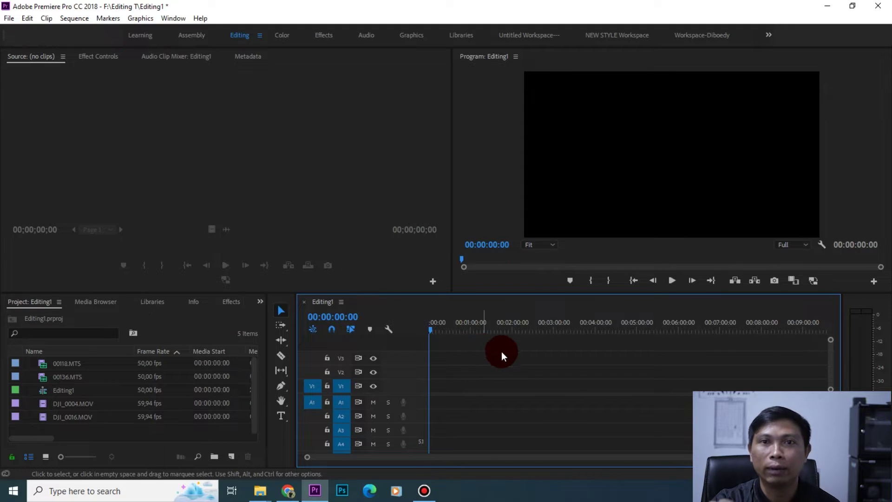
- Place the DJI_0004, DJI_0016, 00118 and 00136 clips together at the start of the Editing1 timeline, with video on V1
click(89, 428)
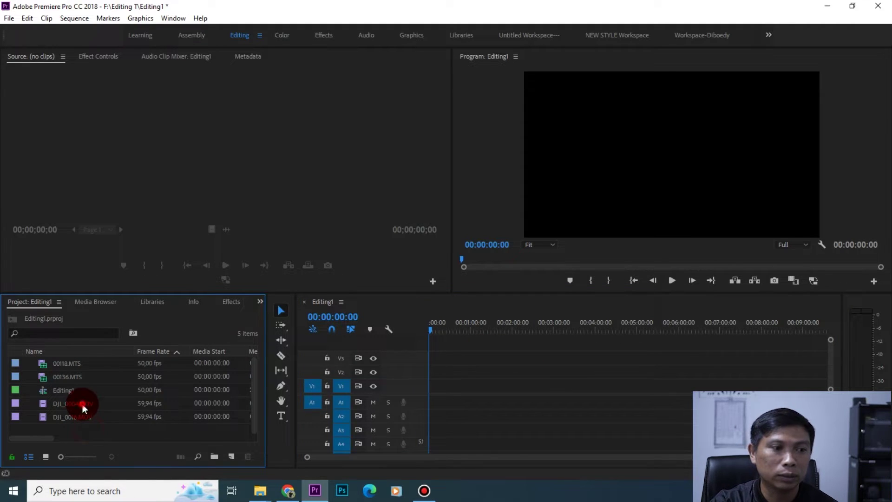
click(82, 403)
shift+click(80, 417)
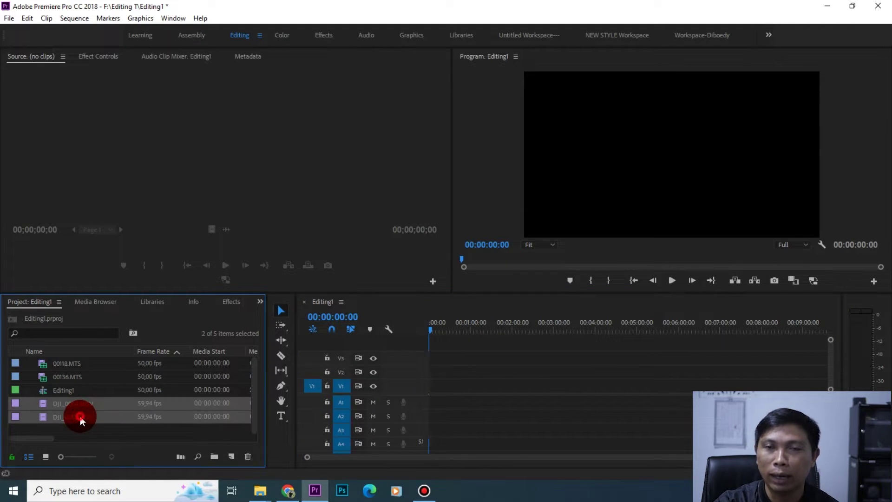
ctrl+click(78, 364)
ctrl+click(77, 376)
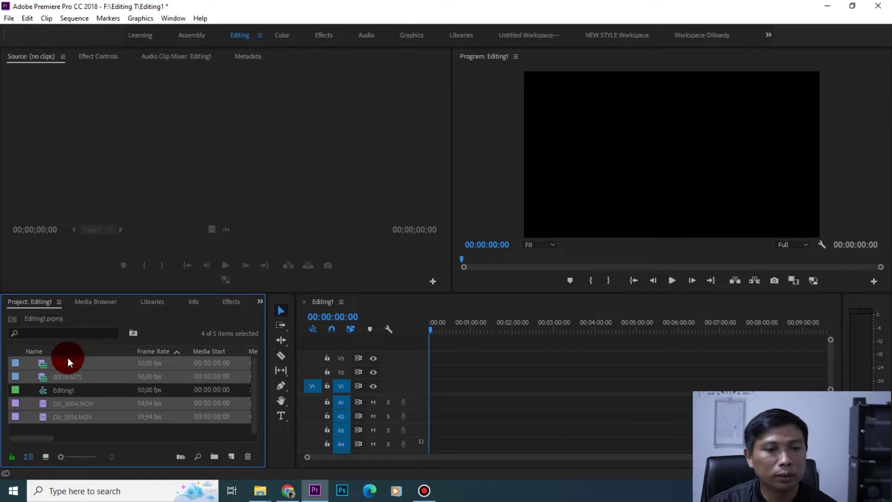
drag(57, 365, 472, 417)
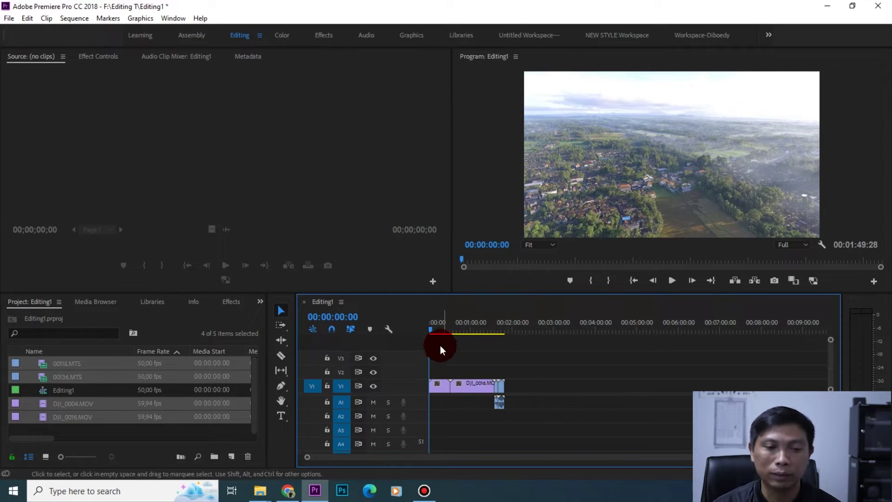
click(556, 398)
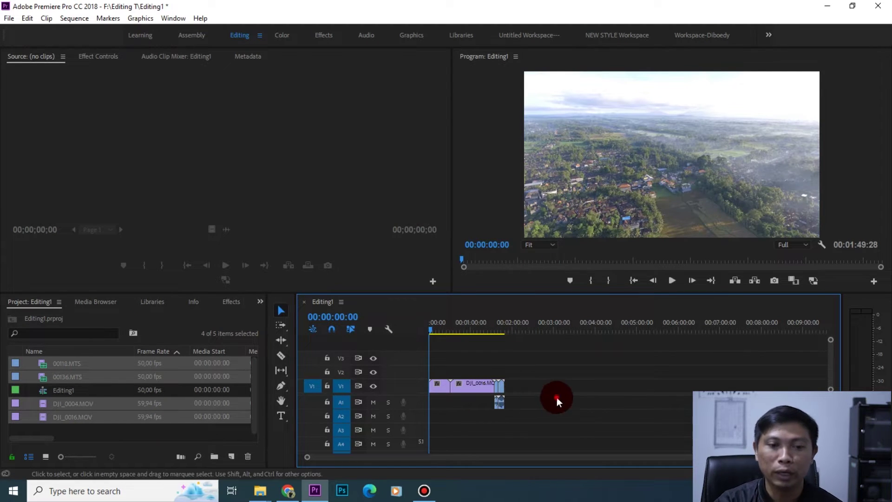
- Magnify the Editing1 timeline to view the placed clips more closely
click(466, 347)
key(equal)
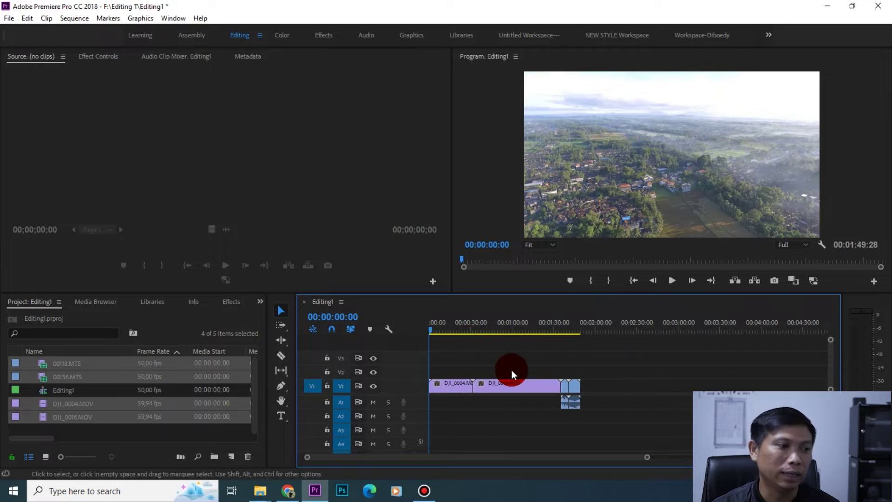
key(equal)
key(minus)
drag(512, 359, 461, 410)
click(463, 412)
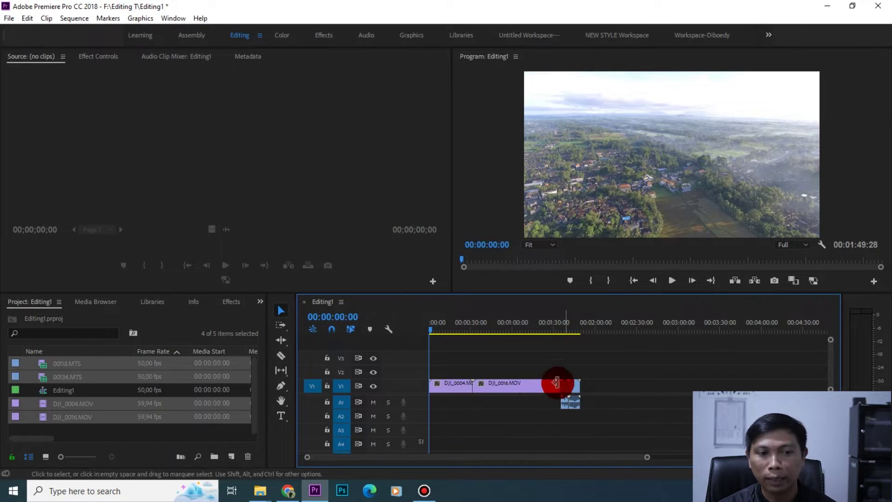
click(632, 395)
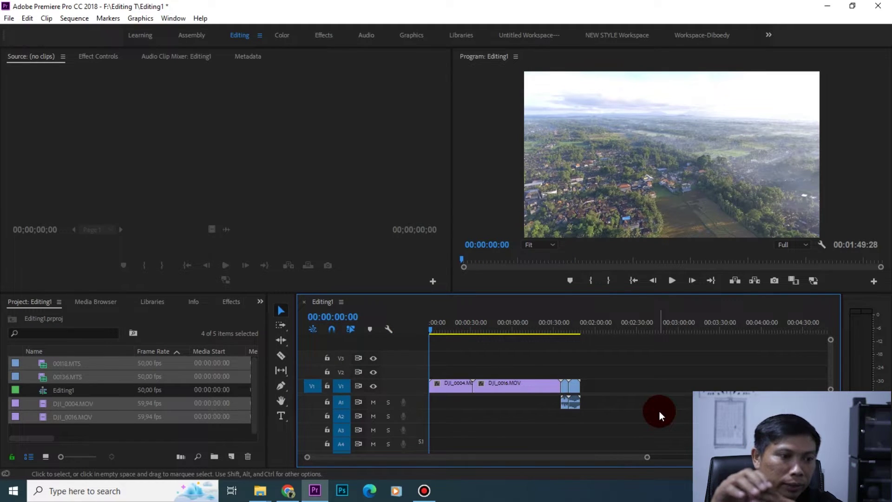
drag(601, 421, 558, 395)
click(618, 418)
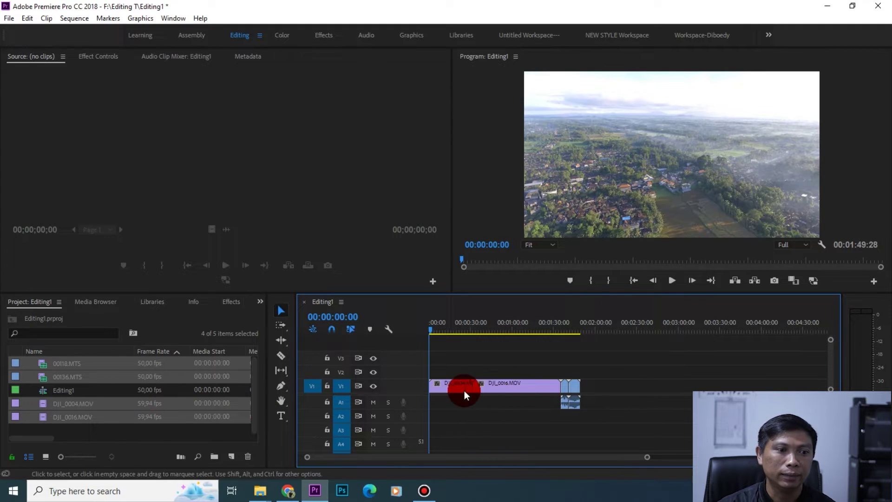
key(equal)
key(minus)
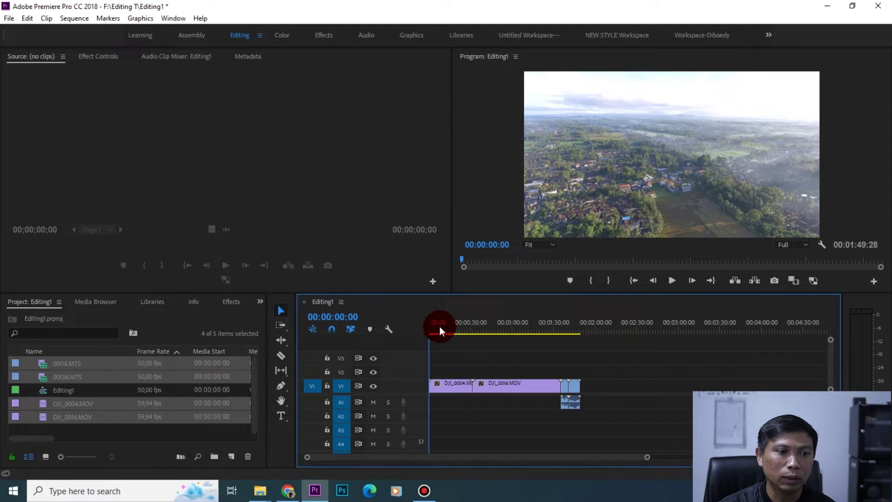
key(equal)
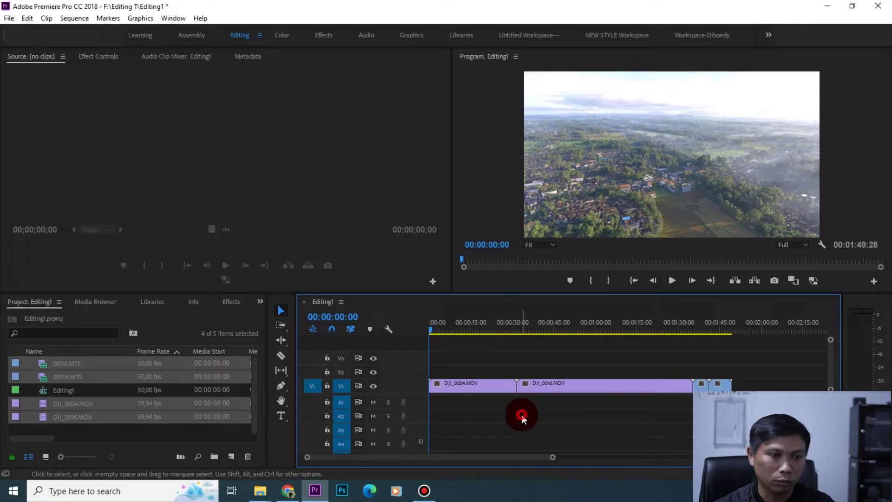
drag(439, 327, 439, 351)
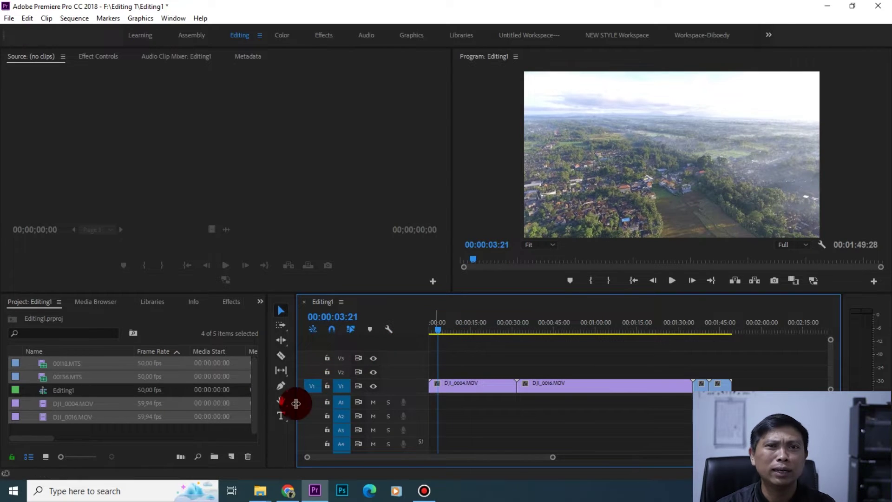
- Open the 00118 footage as source and mark its In point at 00:00:01:34 and Out point at 00:00:03:14
click(170, 428)
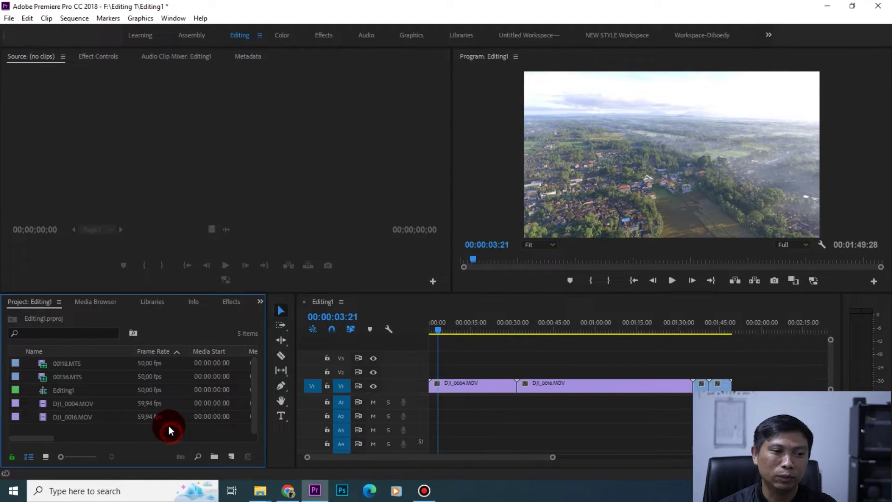
double_click(44, 366)
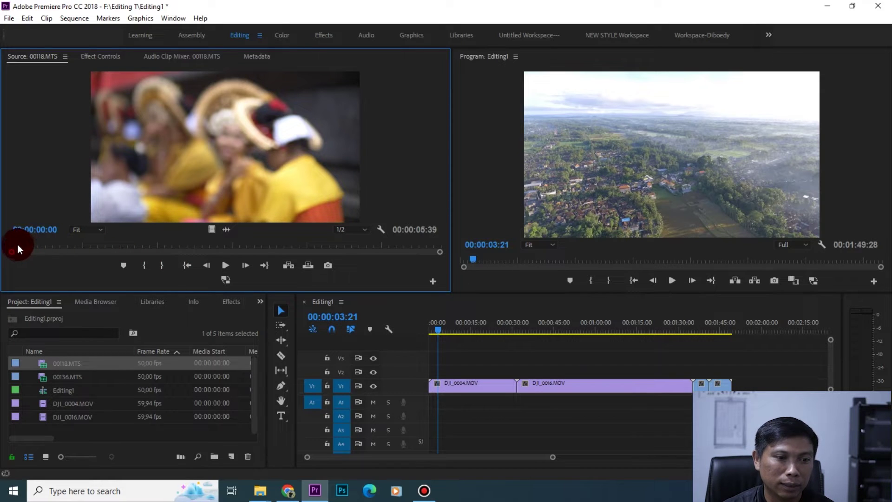
mouse_move(10, 241)
mouse_down()
mouse_move(143, 249)
mouse_move(57, 250)
mouse_move(158, 243)
mouse_move(137, 241)
mouse_up()
click(144, 264)
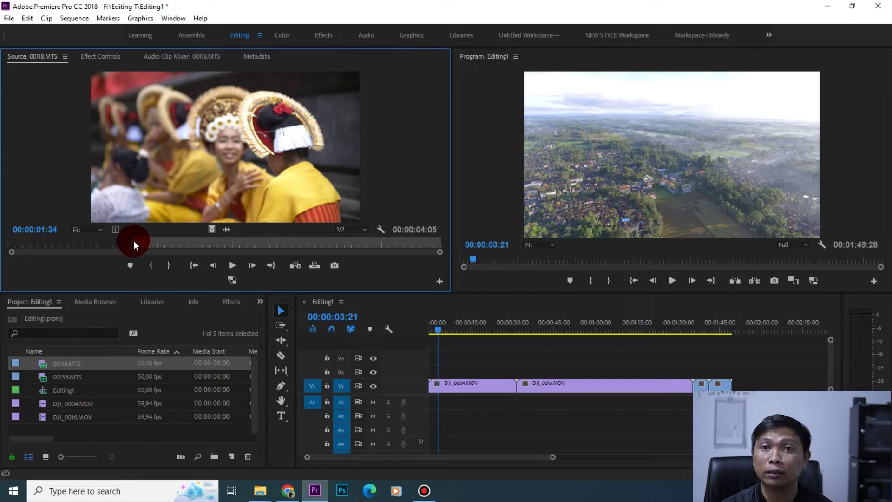
drag(134, 243, 252, 245)
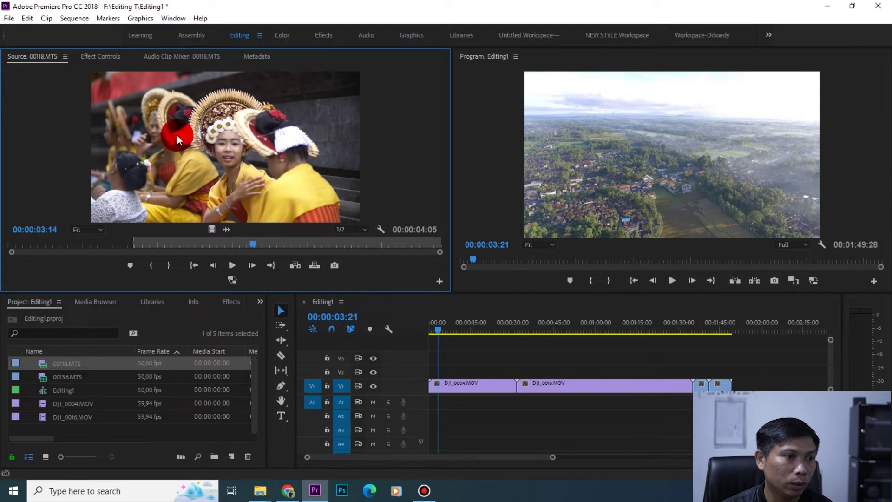
click(169, 267)
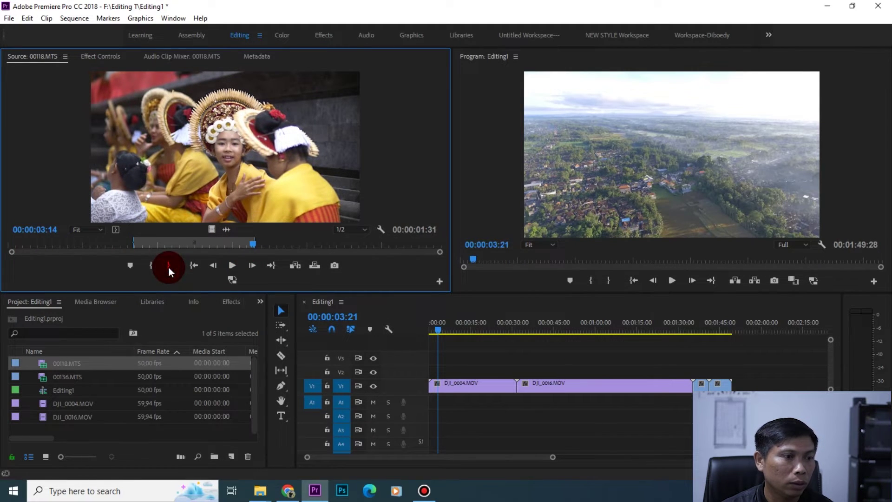
- Try placing the marked 00118 excerpt after the last clip on the timeline and remove it again
drag(199, 159, 748, 376)
drag(747, 328, 752, 330)
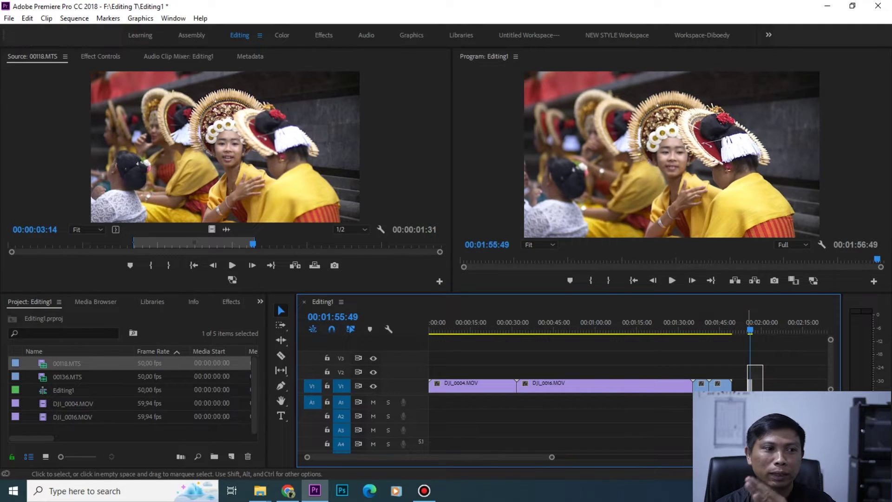
key(Delete)
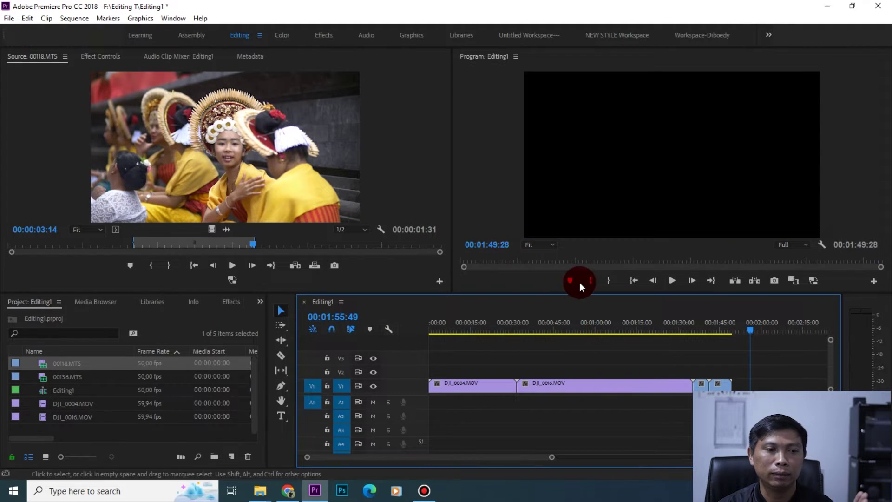
- Trim the start of the 00118 clip on the timeline to 00:01:37:22, leaving the neighbouring clips in place
drag(721, 332, 701, 337)
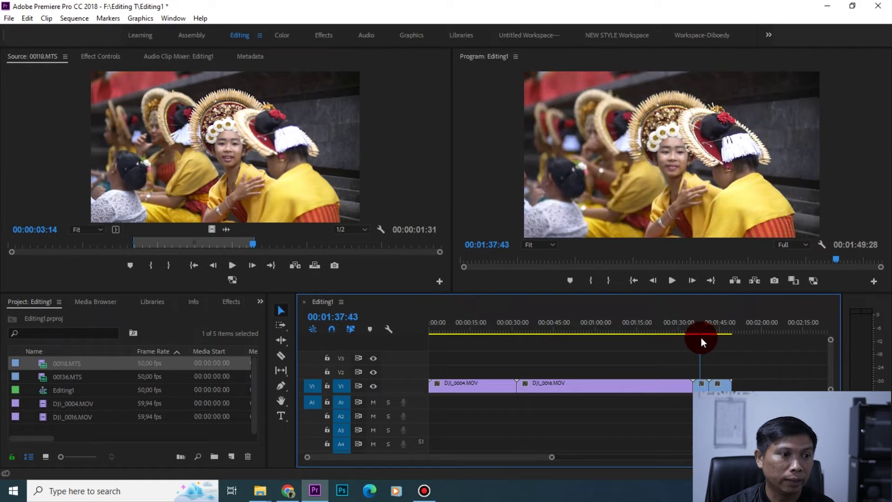
key(=)
key(=)
key(=)
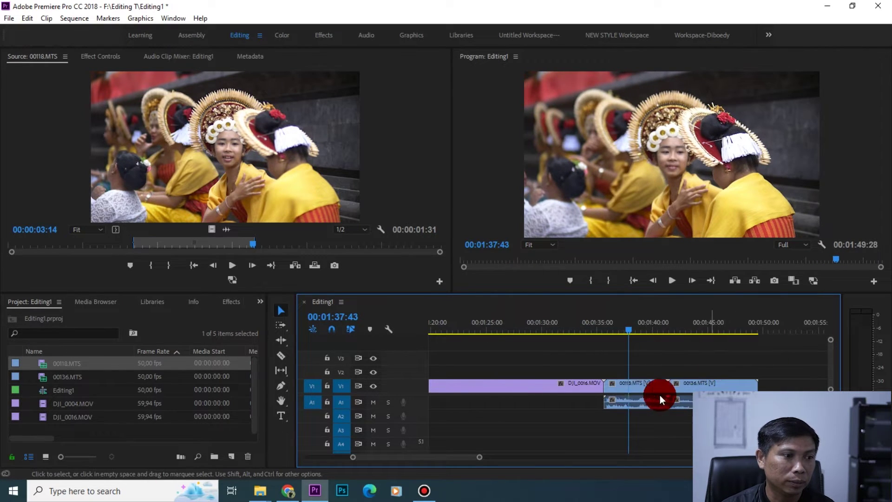
key(-)
key(=)
key(=)
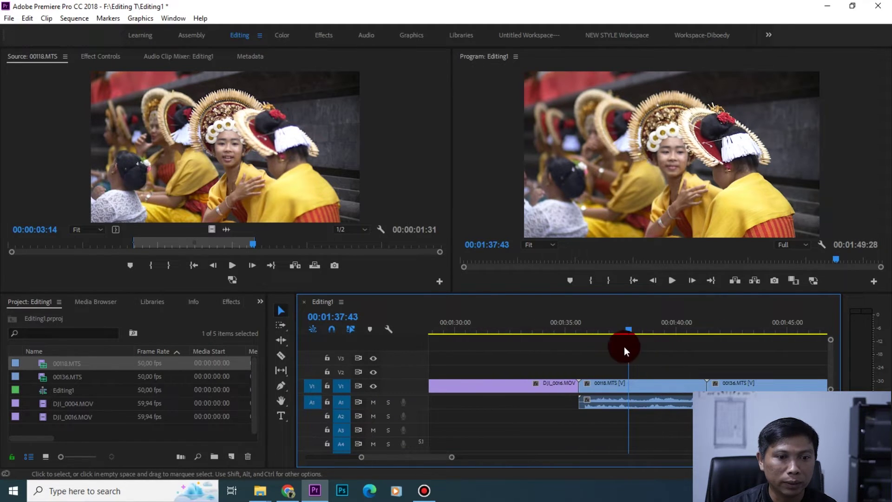
click(593, 327)
drag(594, 327, 621, 347)
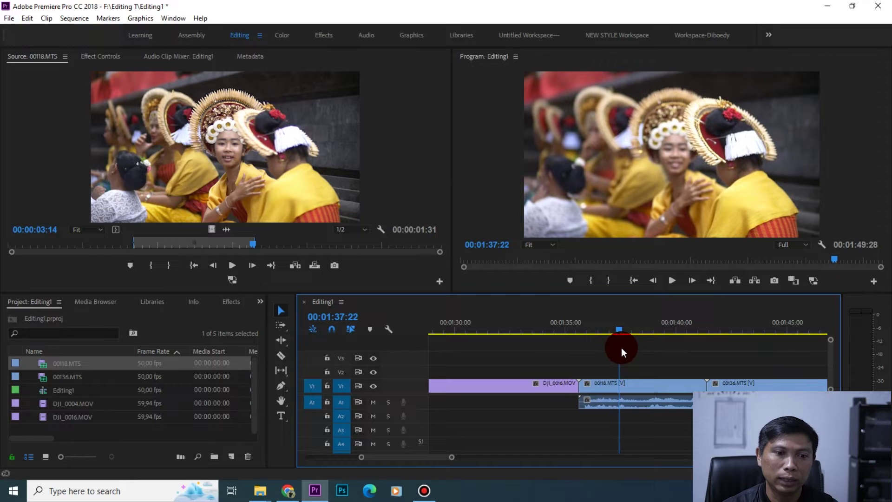
click(598, 387)
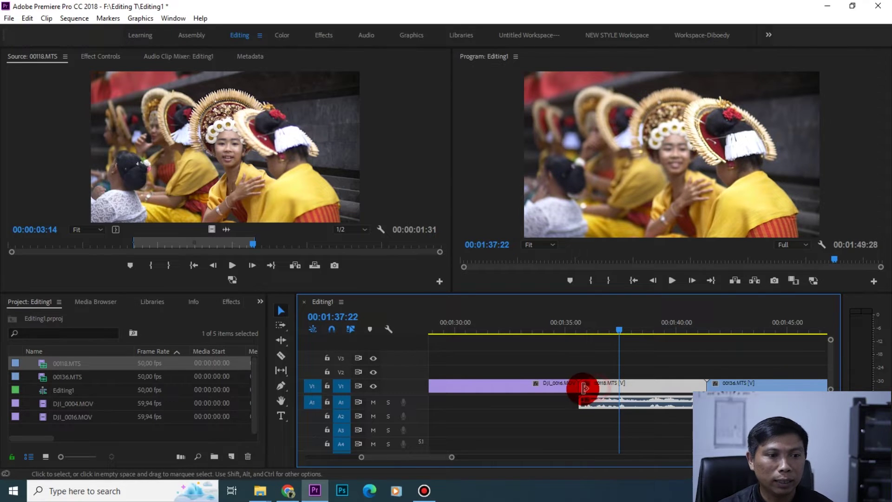
drag(578, 389, 620, 390)
- Trim the end of the 00118 clip to 00:01:39:43 and scrub back through the shortened clip
drag(622, 332, 676, 350)
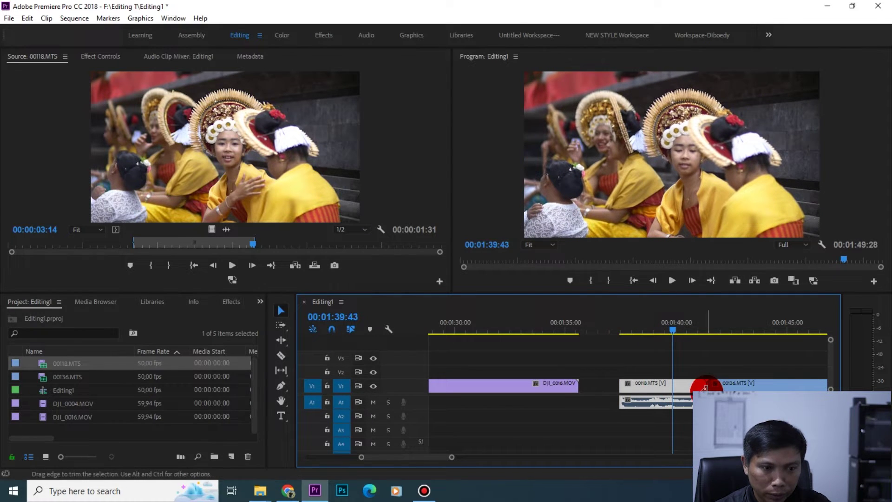
click(677, 383)
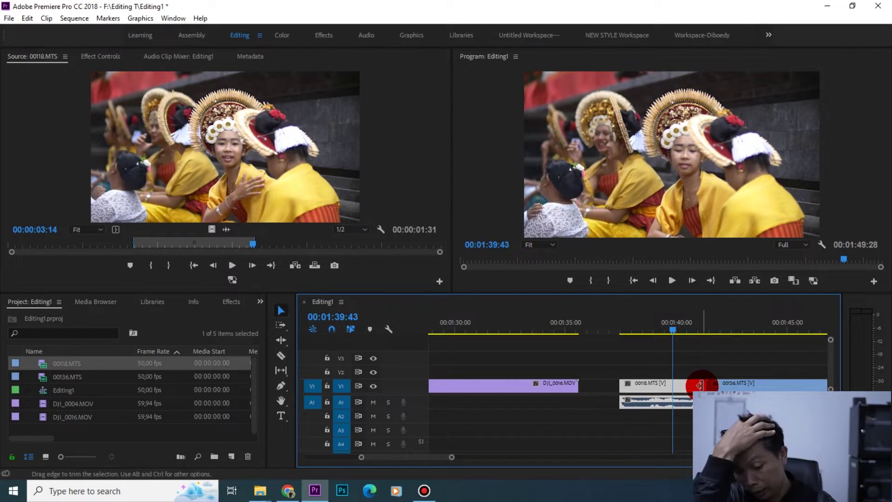
drag(696, 385, 672, 386)
drag(615, 318, 626, 359)
- Trim the 00136 clip so it starts at 00:01:42:36 and ends at 00:01:45:37
scroll(647, 418, down, 3)
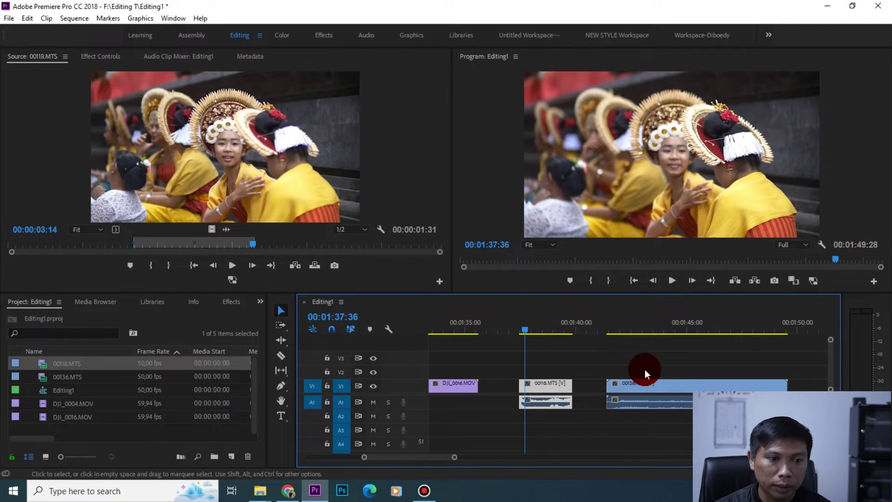
drag(617, 319, 635, 344)
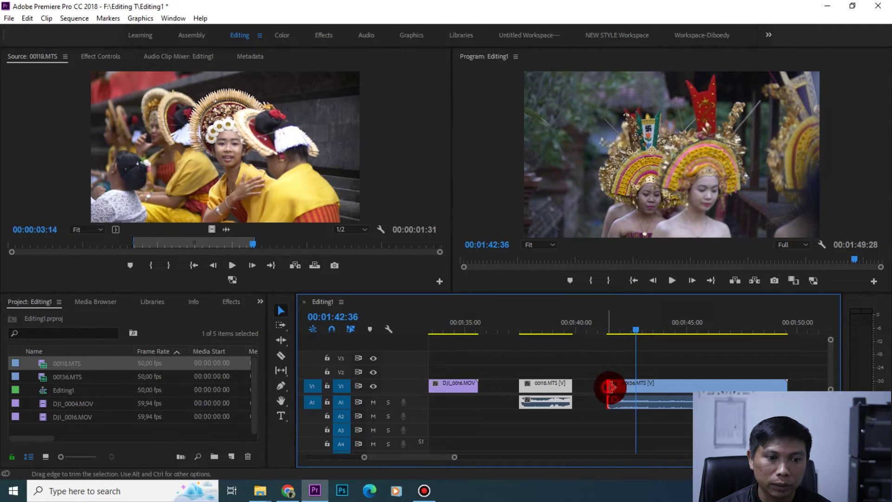
drag(609, 386, 637, 395)
drag(637, 329, 726, 350)
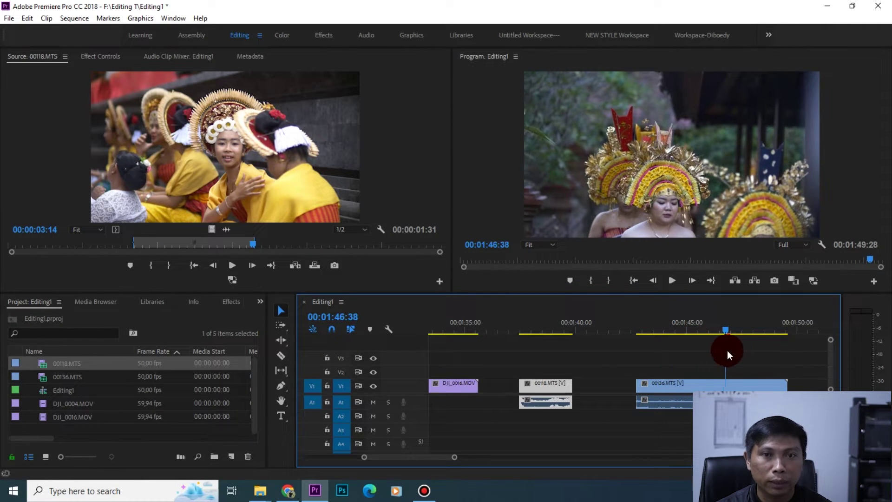
drag(785, 384, 701, 387)
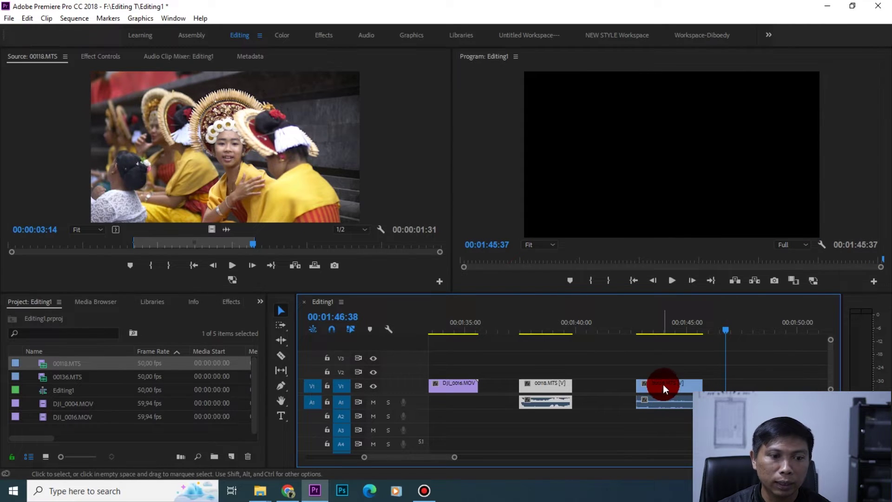
- Ripple delete the gap between 00118 and 00136 so the two clips sit directly next to each other
click(598, 351)
right_click(607, 387)
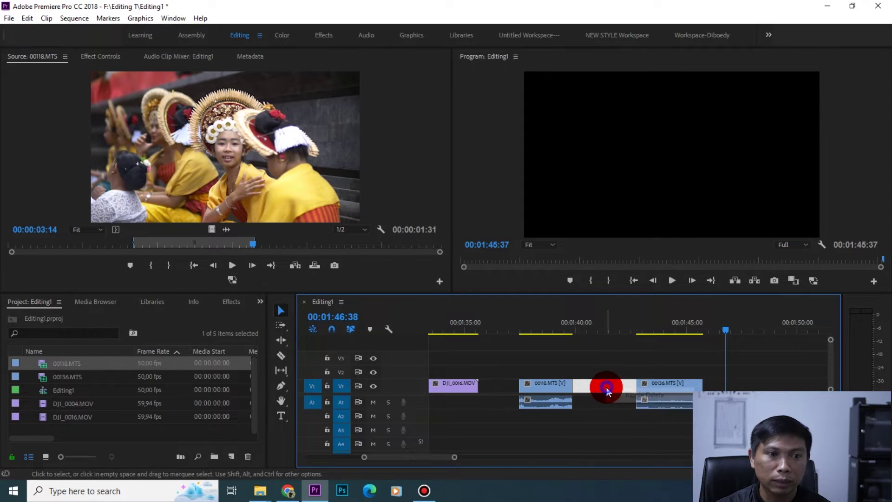
right_click(587, 383)
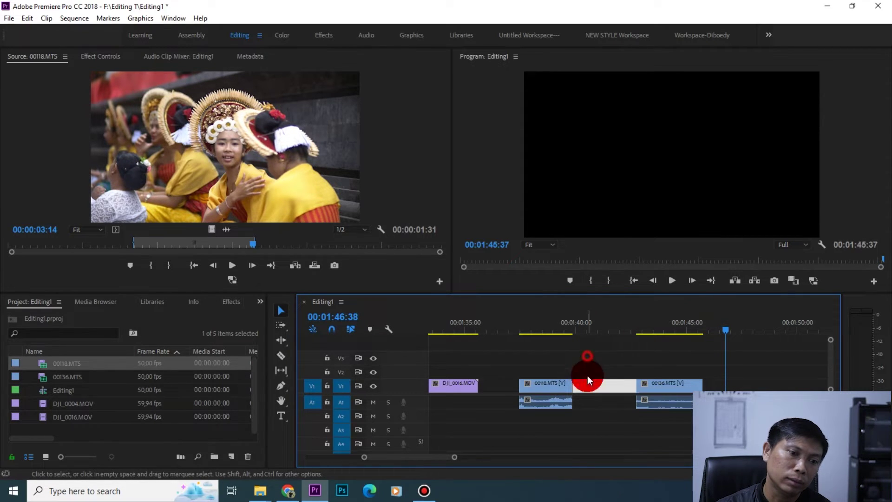
click(629, 399)
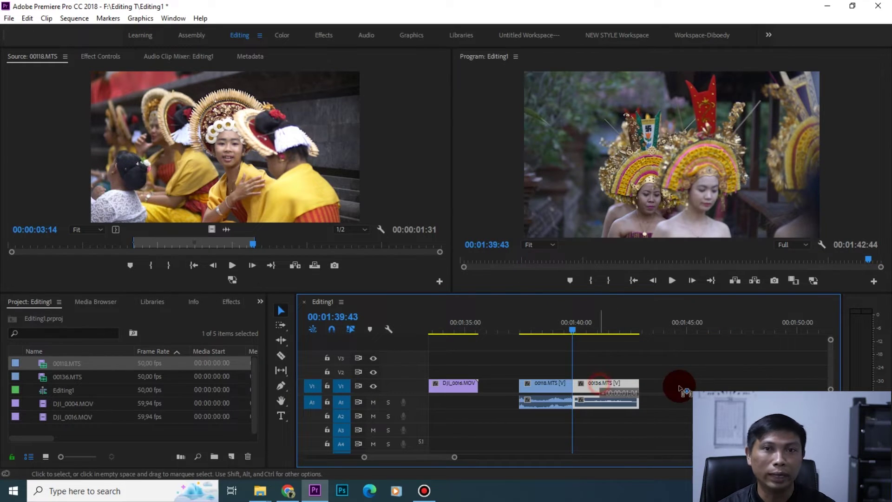
drag(679, 387, 593, 394)
- Trim the start of the DJI_0004 clip at the beginning of the timeline to 00:00:12:19
scroll(604, 420, up, 3)
key(minus)
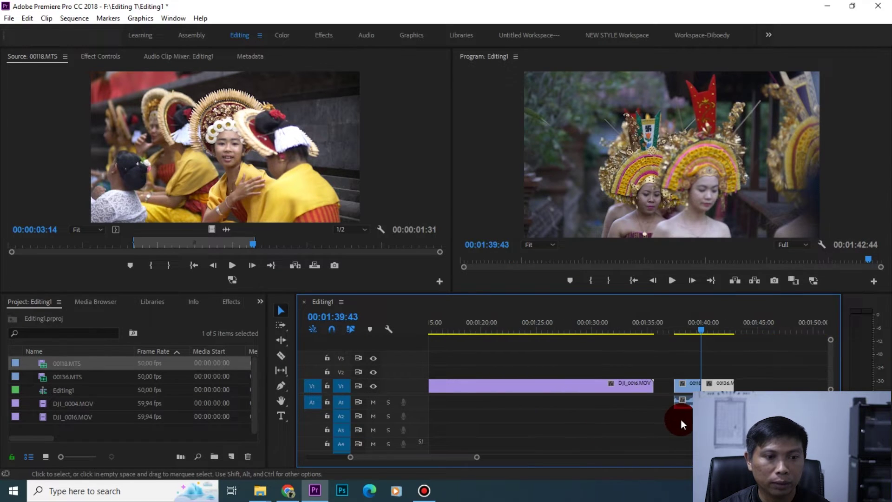
key(minus)
scroll(610, 420, up, 3)
key(minus)
key(minus)
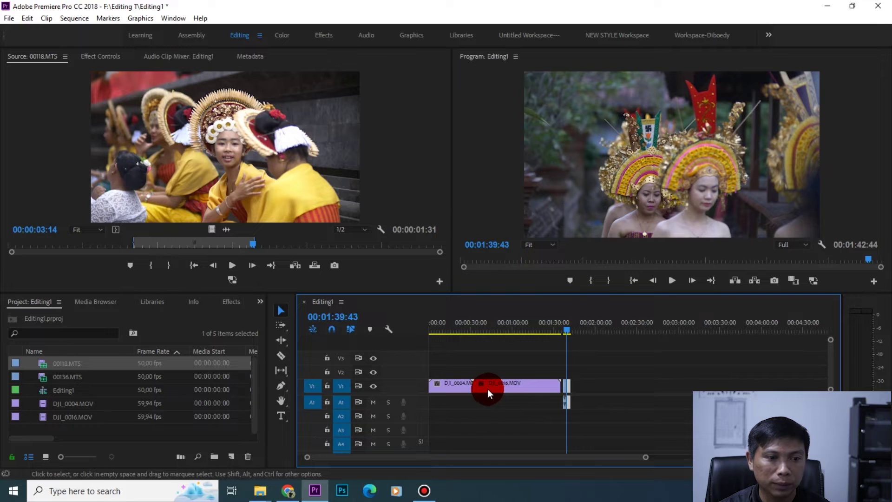
key(Home)
key(equal)
key(equal)
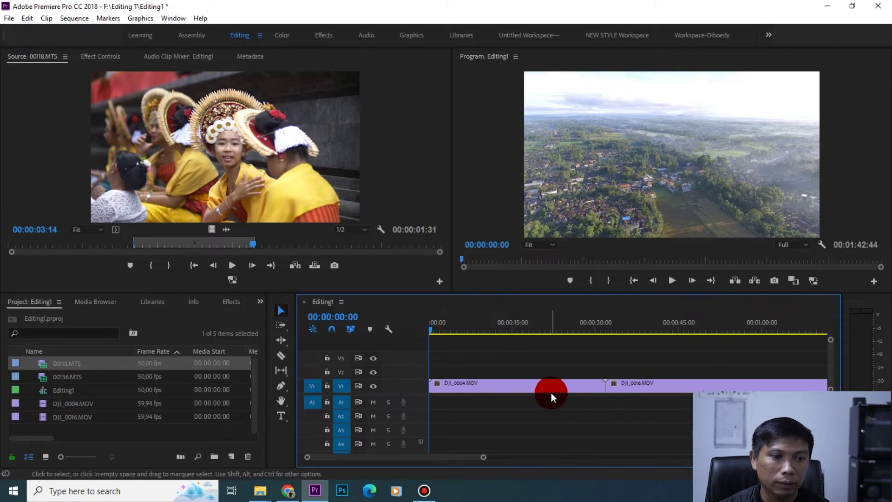
key(equal)
key(minus)
drag(431, 327, 500, 354)
drag(429, 388, 499, 393)
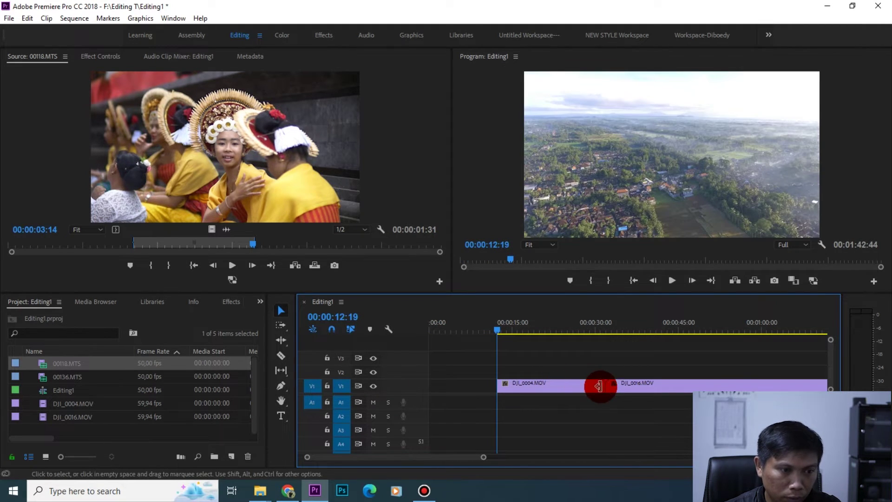
- Trim the end of the DJI_0004 clip to 00:00:22:43 and move the clip to the start of the timeline
drag(598, 386, 584, 384)
drag(496, 333, 565, 350)
drag(584, 387, 453, 387)
- Move the 00118 and 00136 clips together with their audio so they directly follow the DJI_0004 clip
key(minus)
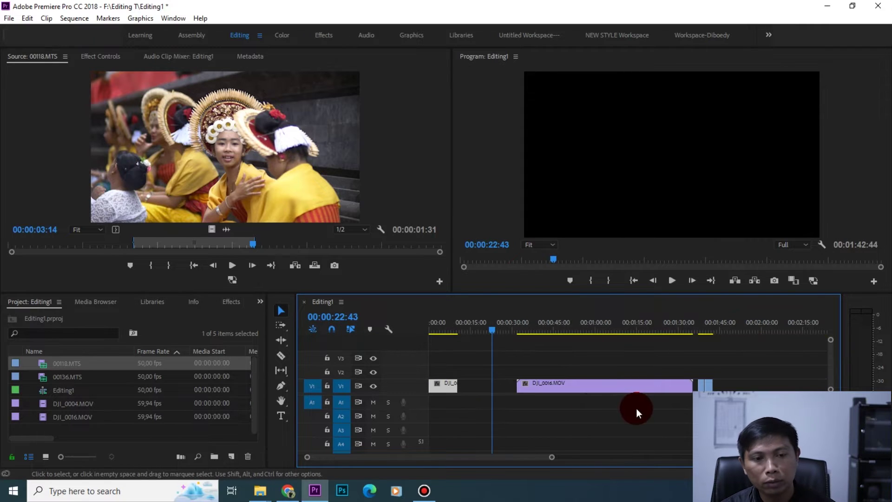
key(minus)
key(equal)
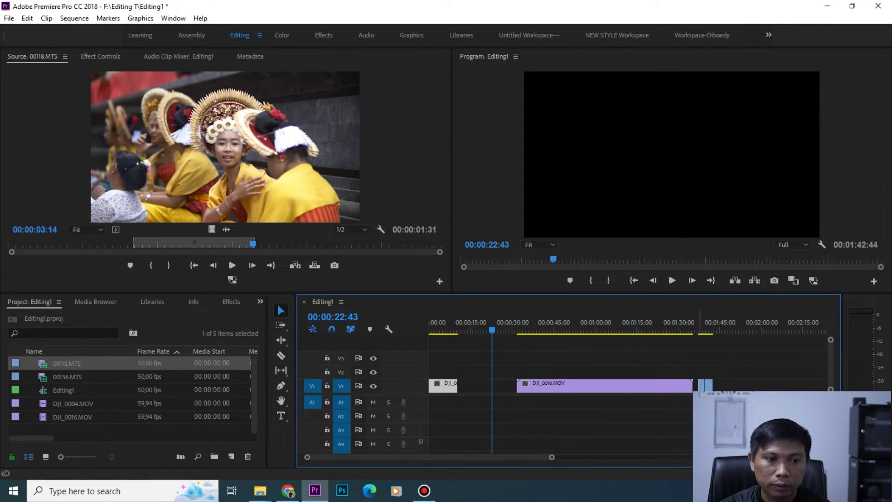
click(707, 373)
key(=)
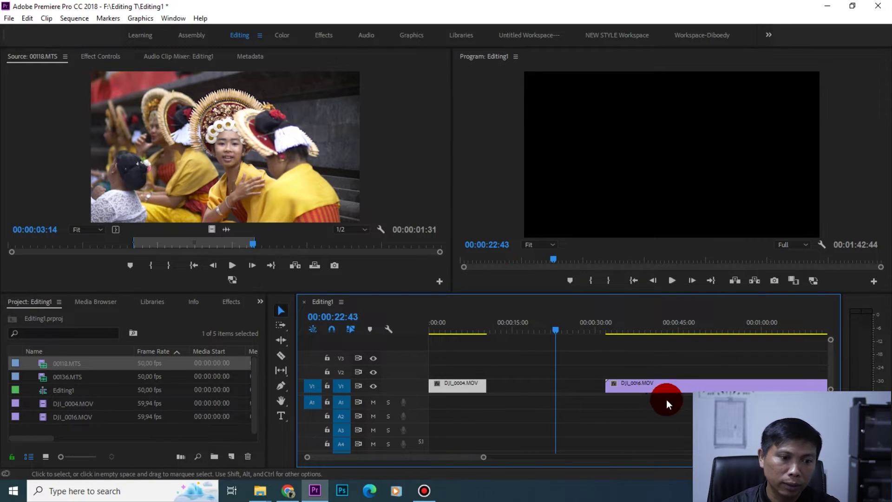
scroll(667, 400, down, 6)
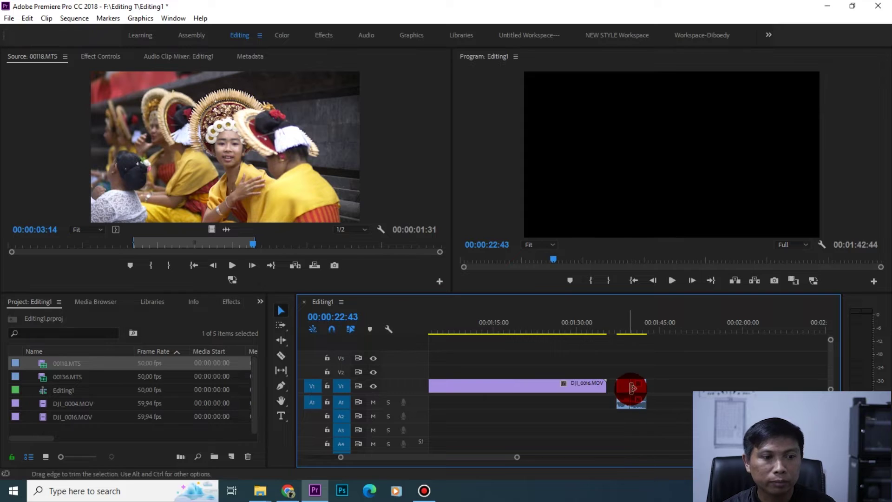
key(minus)
key(minus)
click(566, 389)
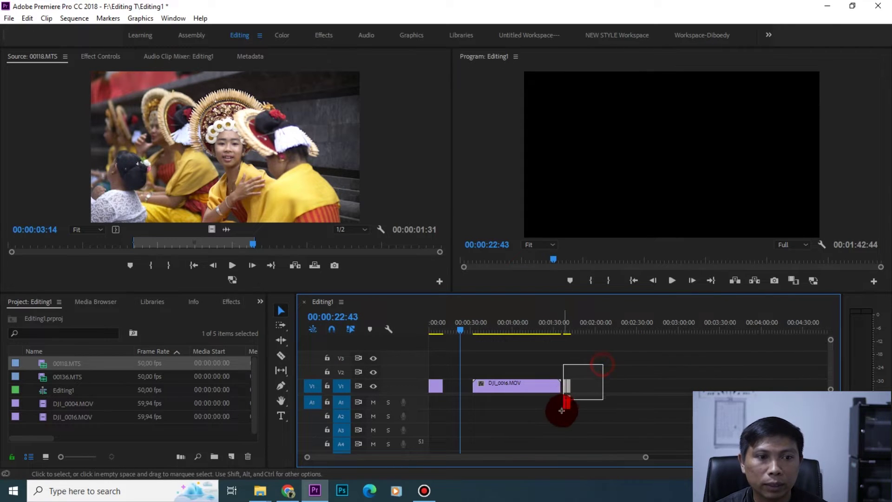
drag(568, 388, 446, 385)
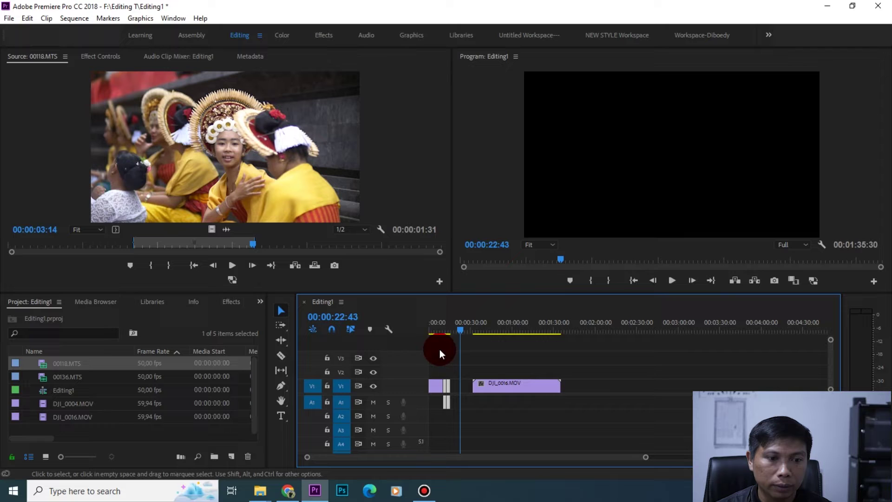
- Trim the start of the DJI_0016 clip to 00:00:45:30
click(439, 322)
key(equal)
key(equal)
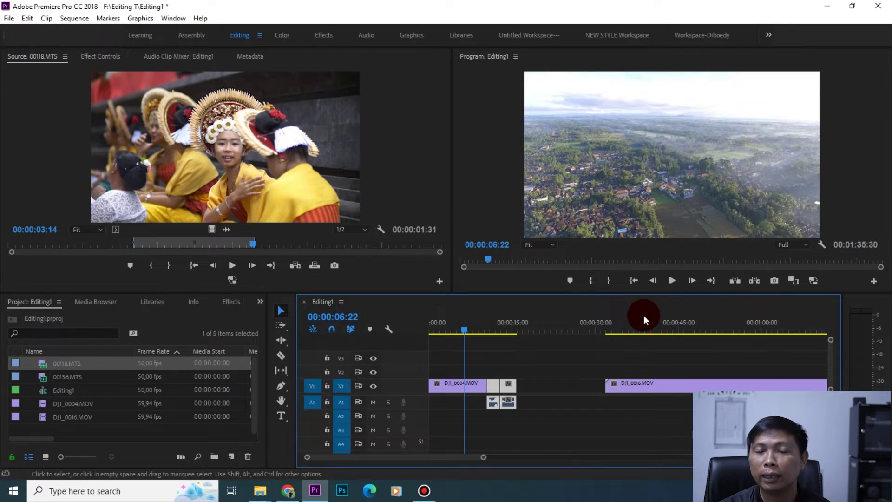
drag(604, 322, 682, 345)
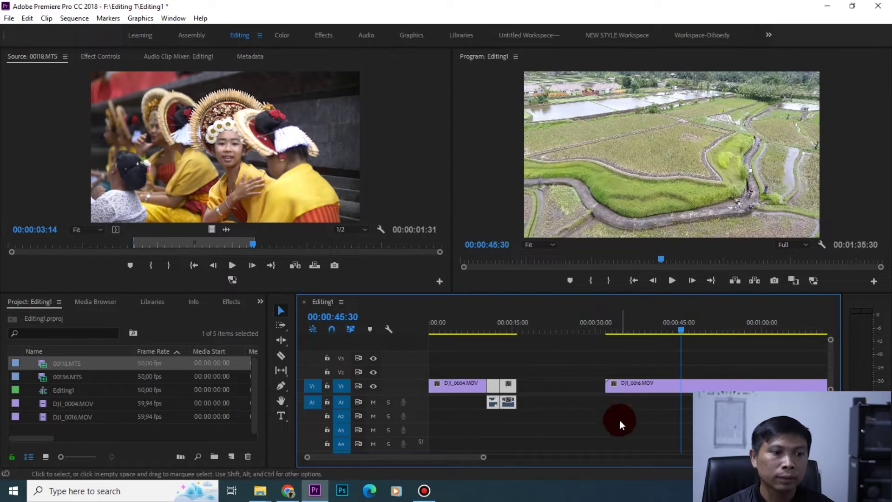
drag(606, 383, 683, 392)
- Trim the end of the DJI_0016 clip to 00:00:53:46 and move the clip directly behind 00136
click(772, 380)
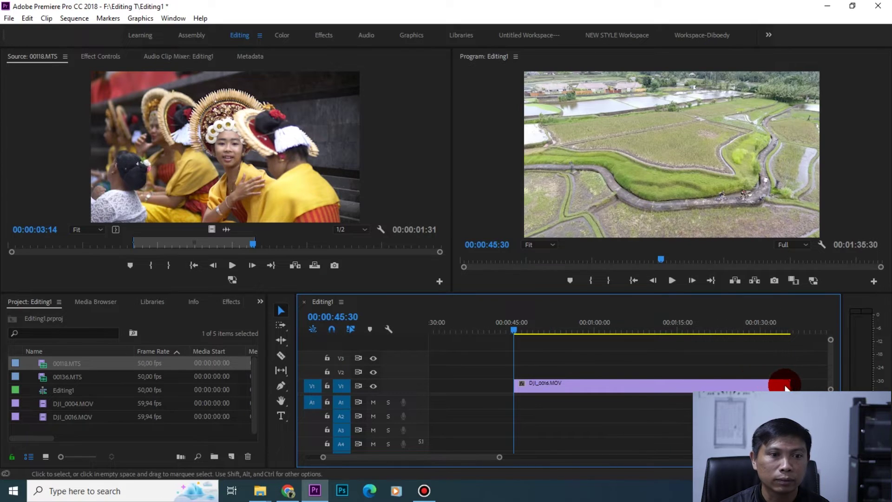
drag(782, 384, 559, 408)
scroll(559, 410, up, 3)
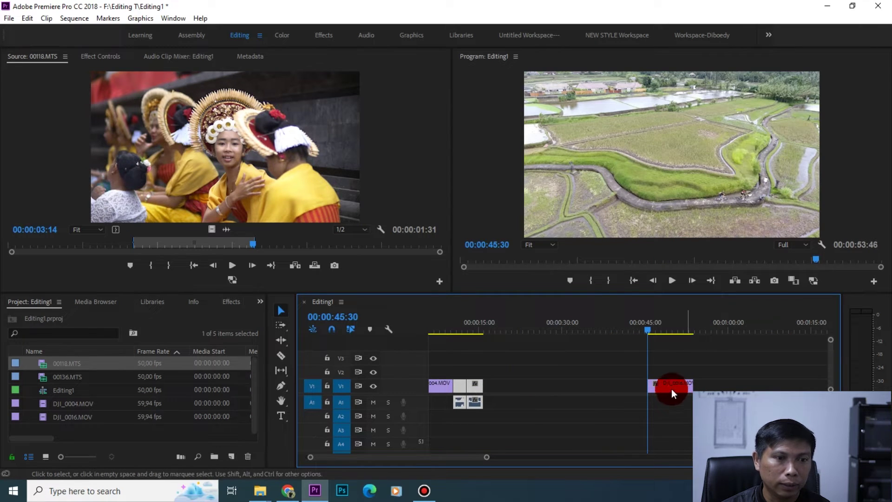
drag(671, 389, 514, 381)
- Trim about 4 seconds off the start of the DJI_0004 clip and ripple delete the gap this leaves at the sequence start
drag(469, 319, 384, 328)
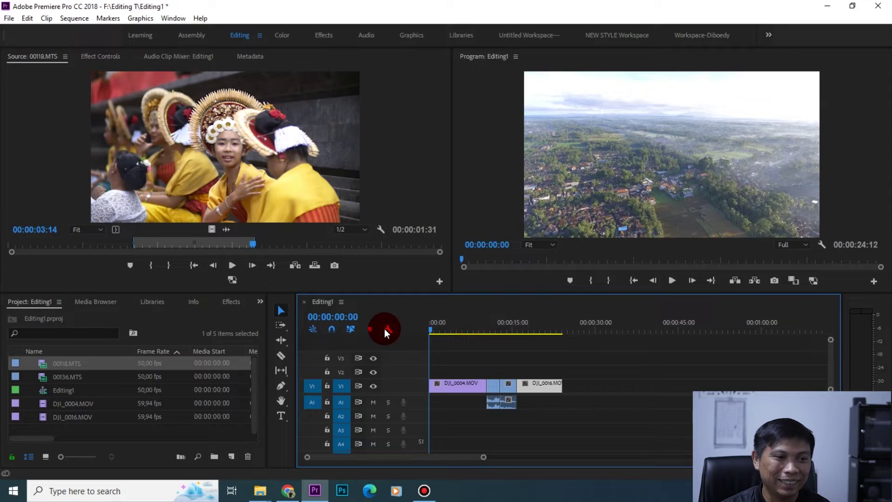
key(space)
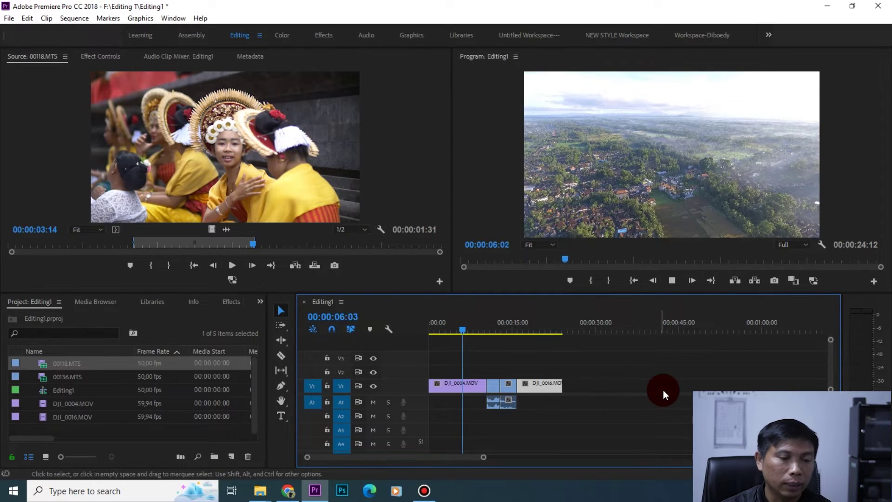
drag(483, 330, 461, 385)
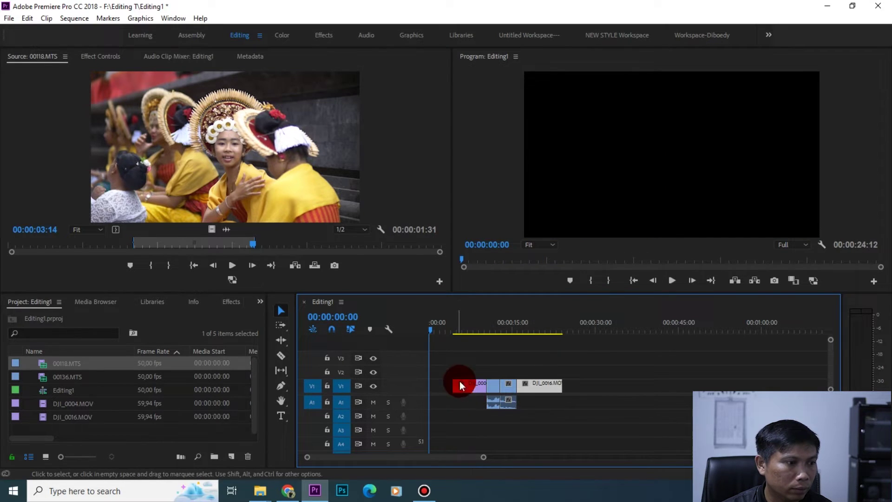
right_click(445, 386)
click(448, 399)
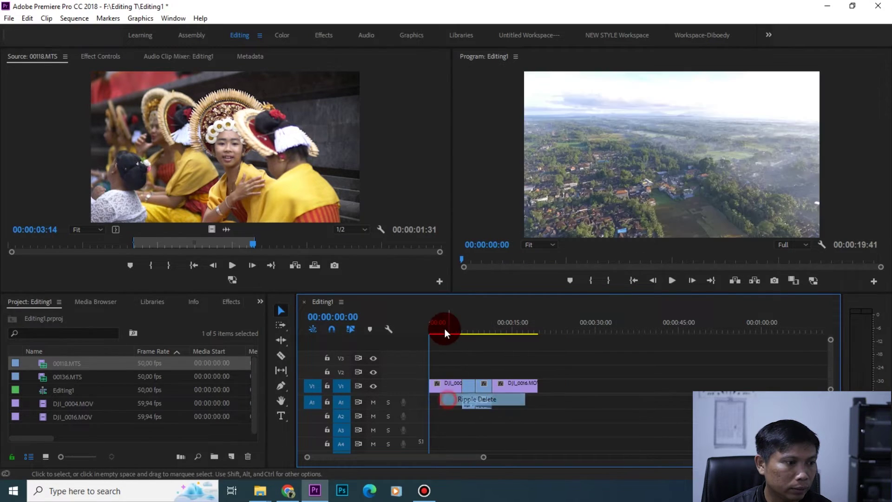
- Play the sequence from the start through the cut from DJI_0004 to 00118, and return the playhead to the start
key(space)
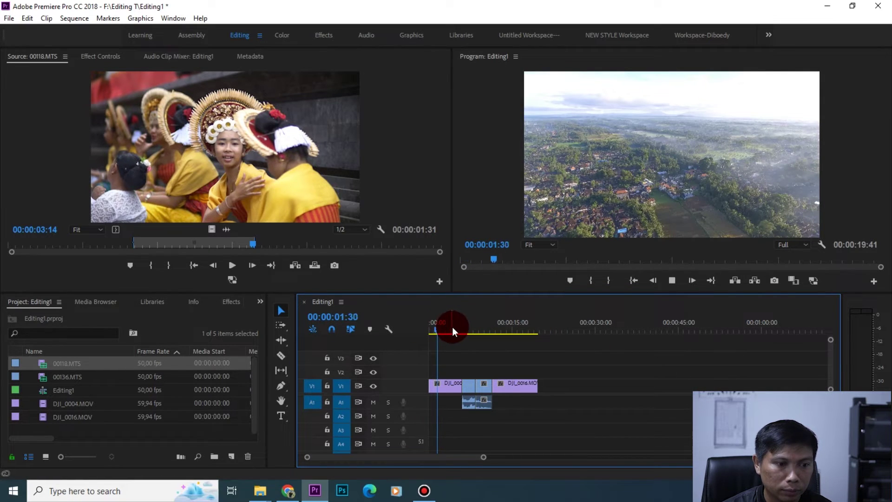
key(=)
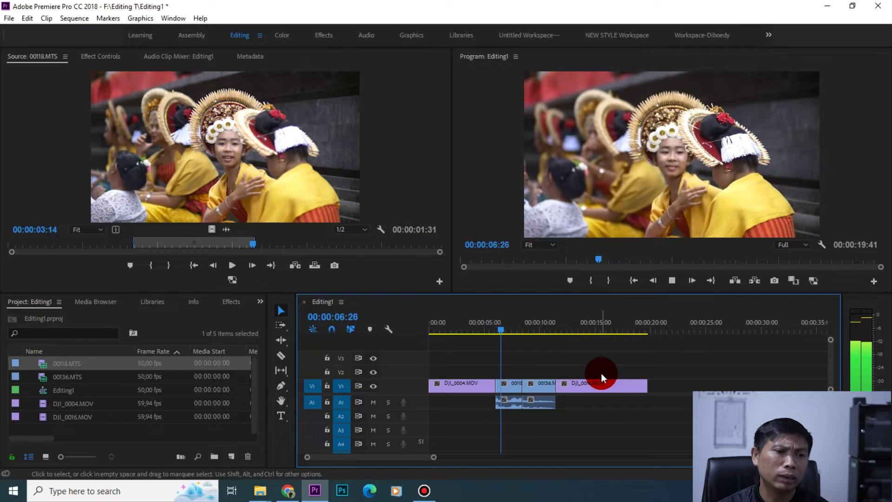
key(space)
drag(506, 324, 377, 331)
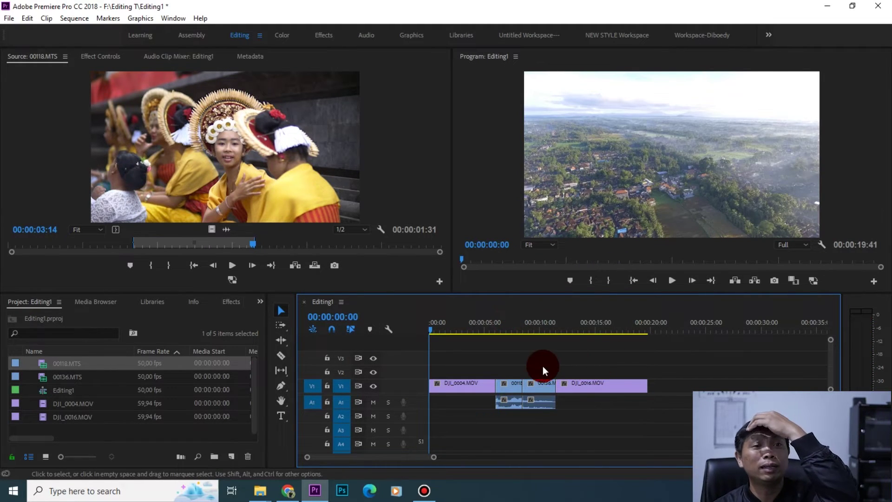
key(equal)
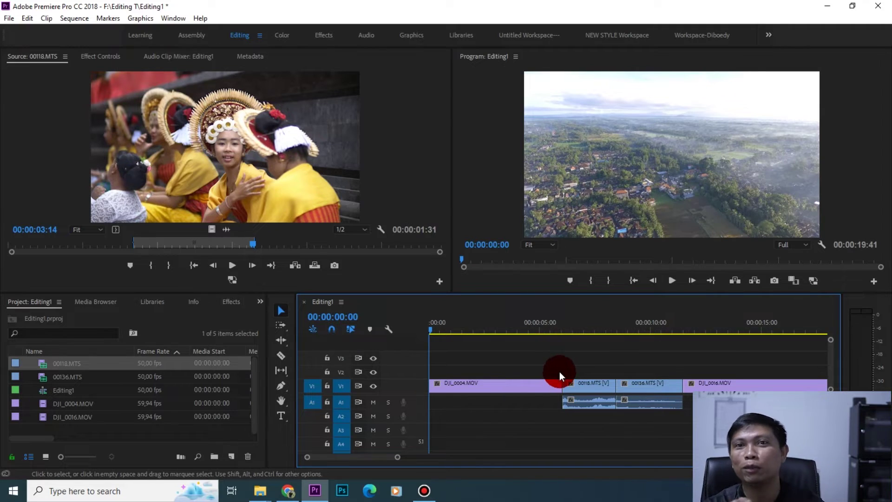
scroll(559, 372, down, 1)
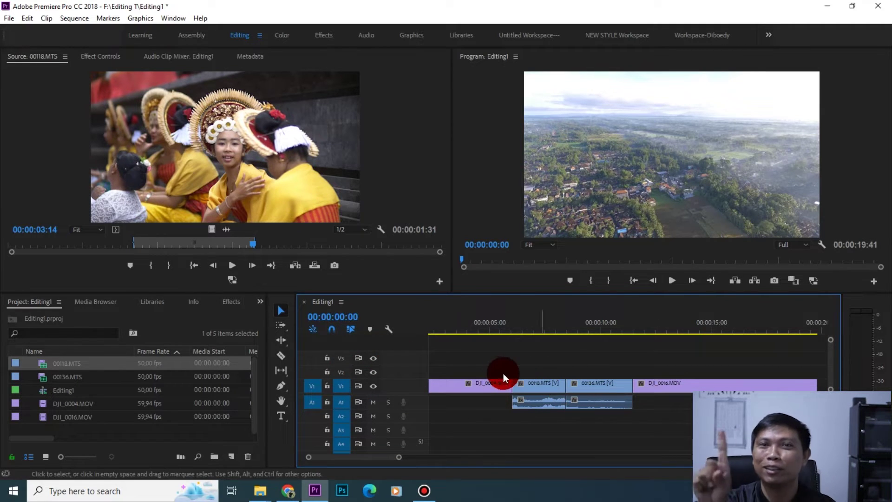
drag(489, 370, 661, 391)
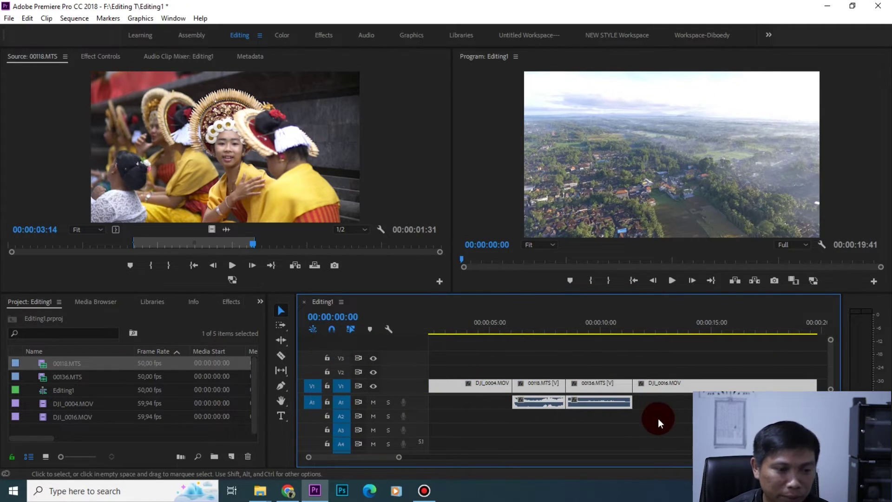
click(658, 418)
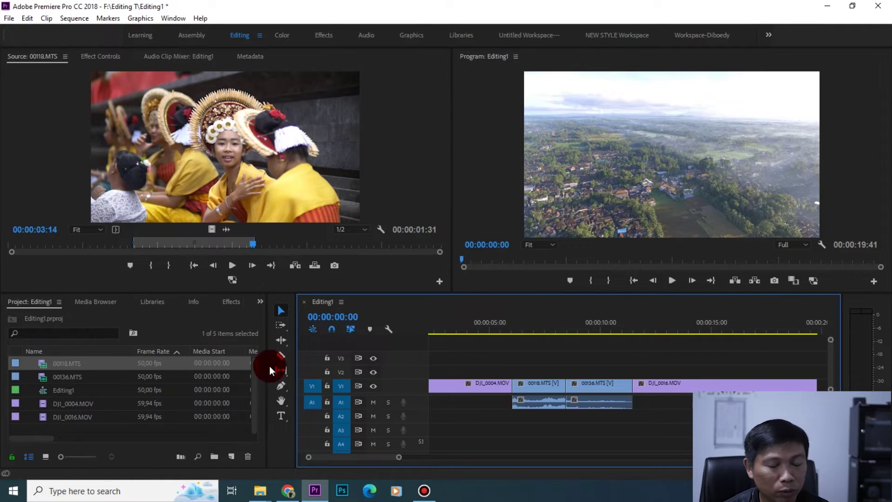
- Apply a Cross Dissolve video transition at the cut between DJI_0004 and 00118
click(230, 302)
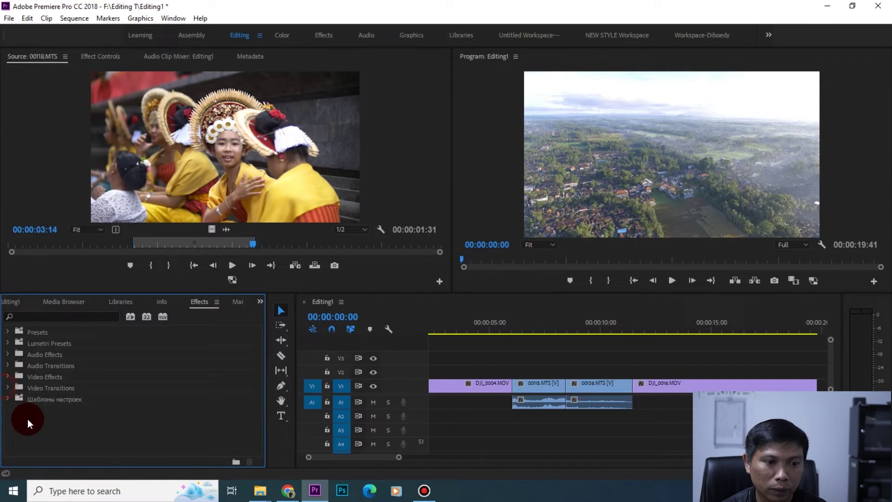
click(9, 388)
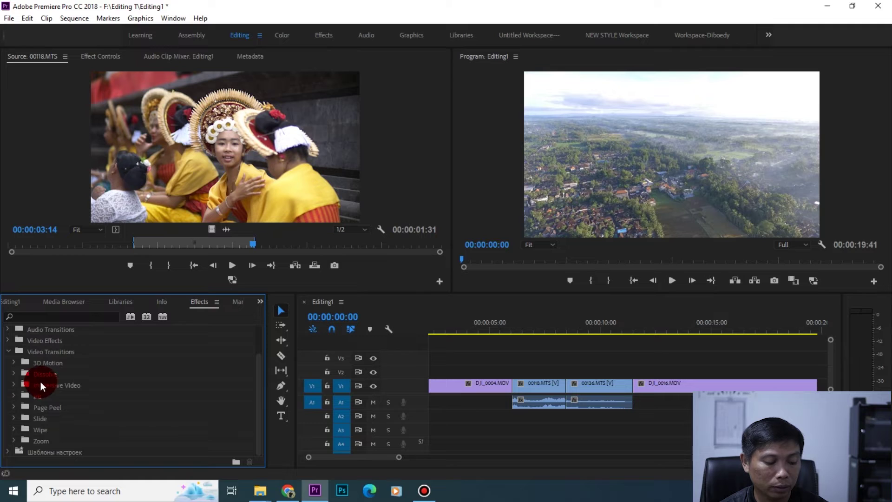
click(14, 373)
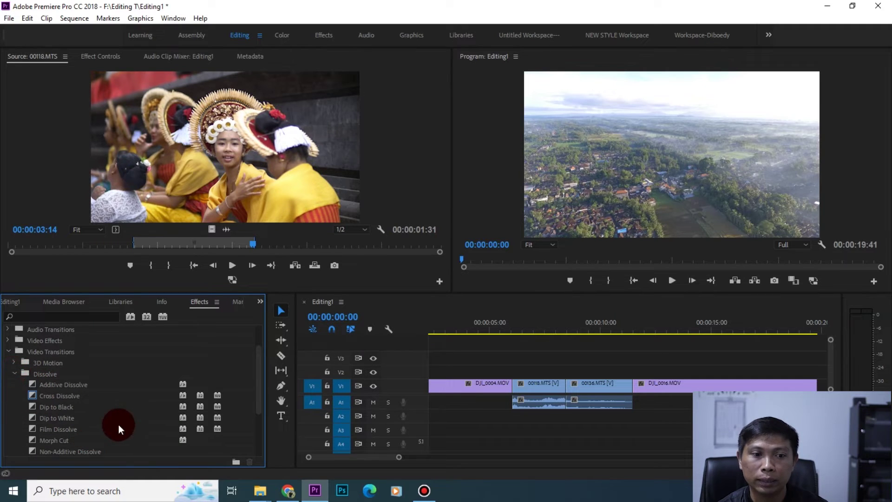
drag(59, 393, 514, 389)
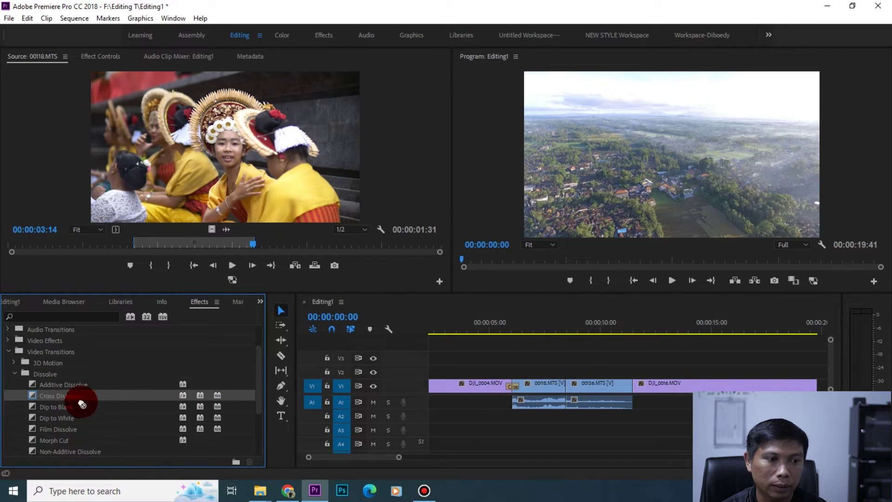
- Select the 00118, 00136 and DJI_0016 clips together and apply the default video transition to their remaining edit points
click(585, 356)
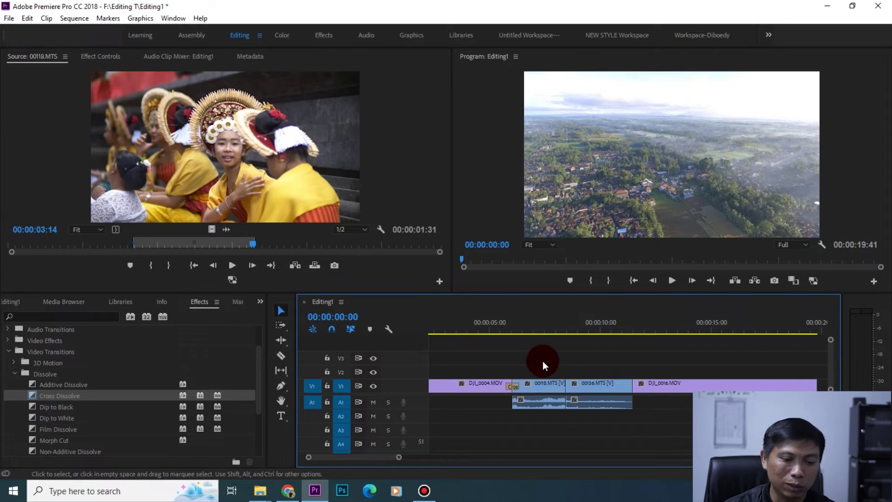
drag(543, 359, 647, 384)
click(633, 360)
drag(541, 364, 650, 384)
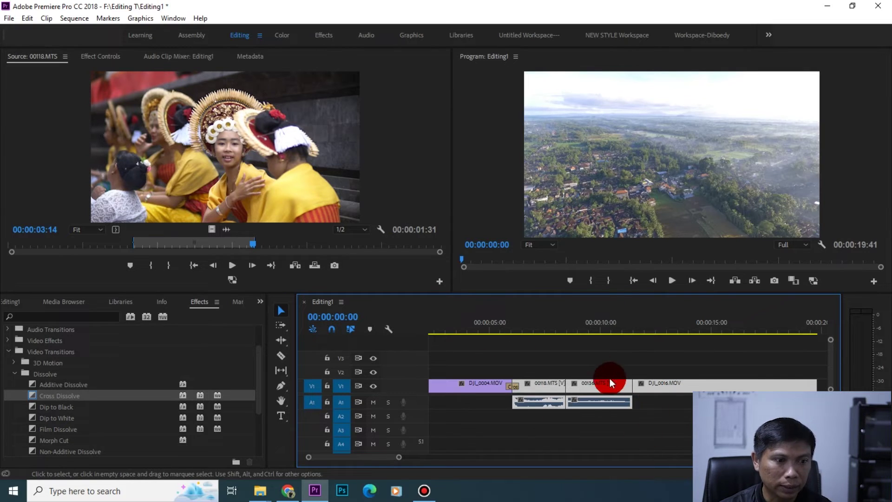
drag(543, 351, 646, 387)
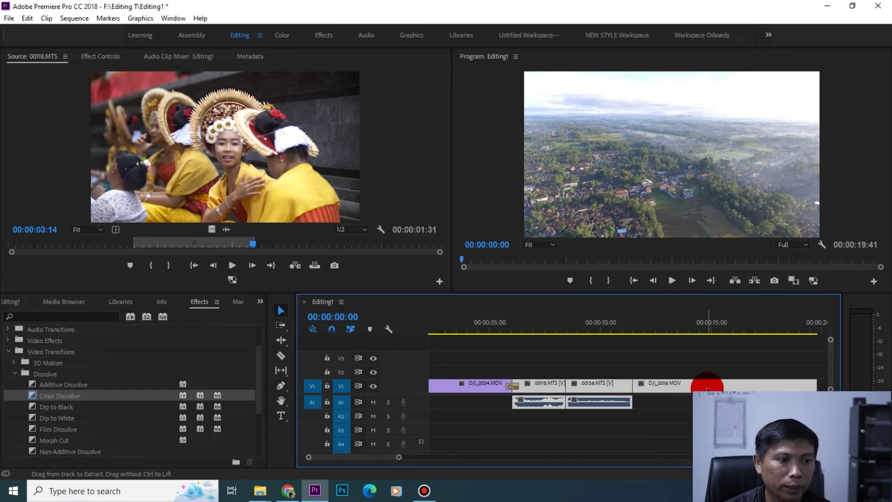
key(ctrl+d)
- Play the dissolve between DJI_0004 and 00118 and check the one leading into 00136
click(561, 326)
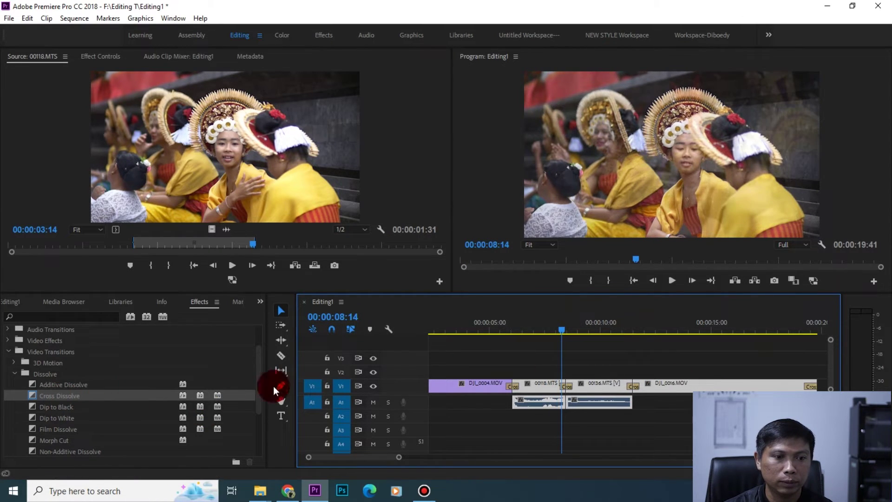
scroll(613, 366, up, 2)
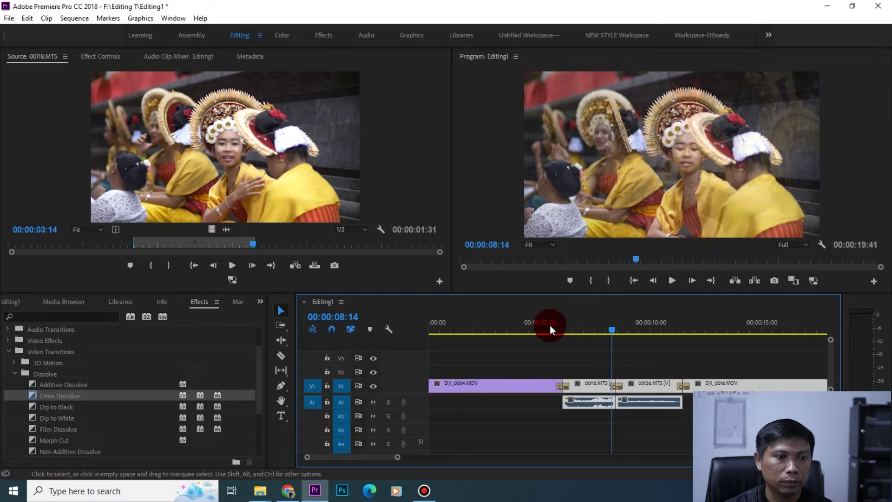
drag(548, 324, 556, 323)
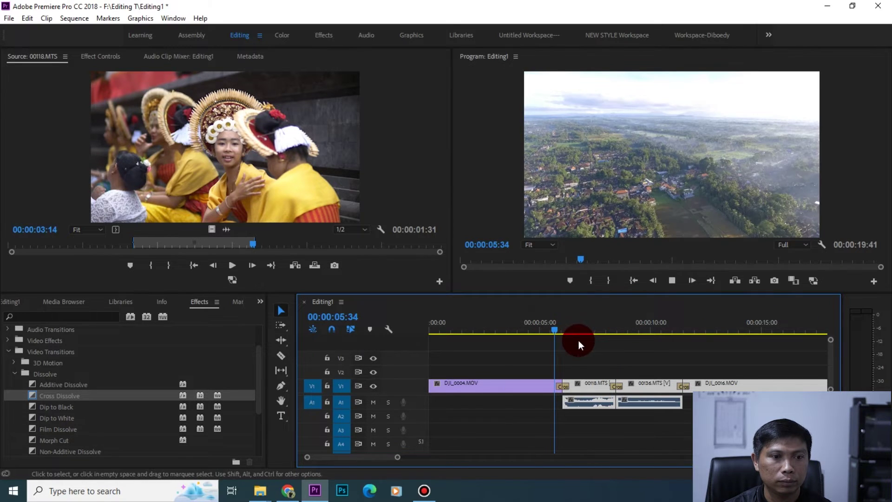
key(space)
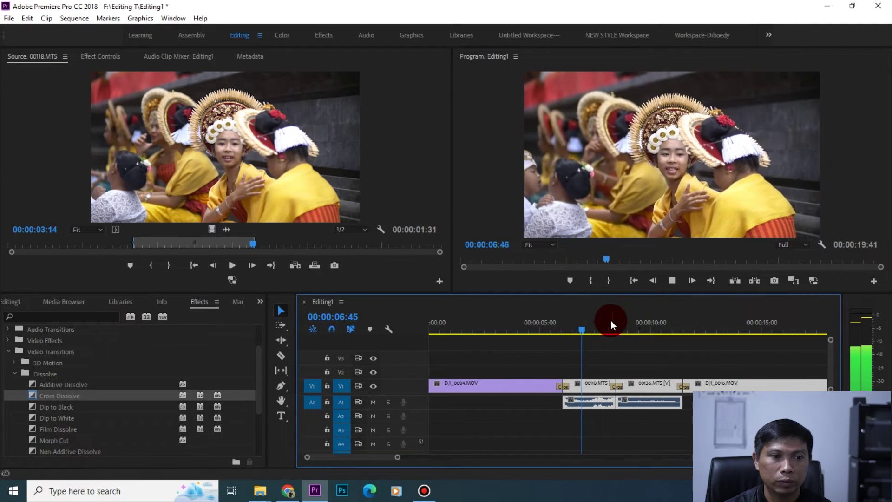
click(611, 323)
- Mute audio track A1 and play the dissolves from 00118 through 00136 into DJI_0016
click(374, 402)
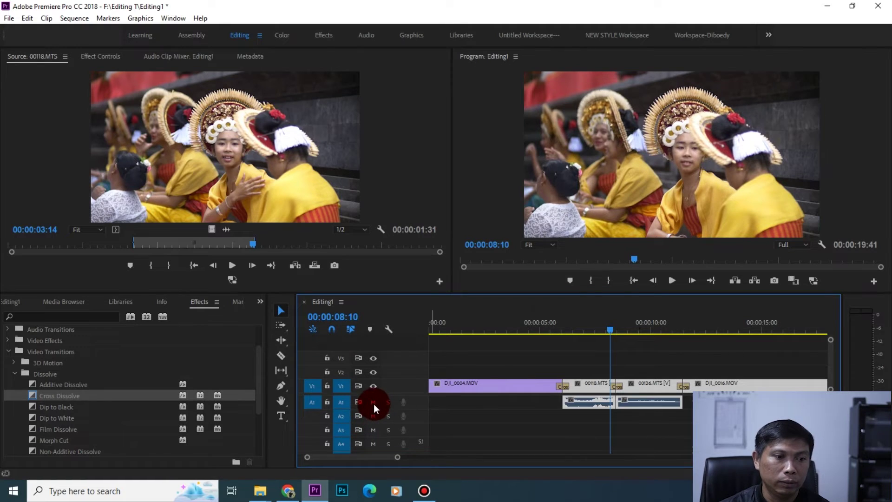
click(646, 344)
key(space)
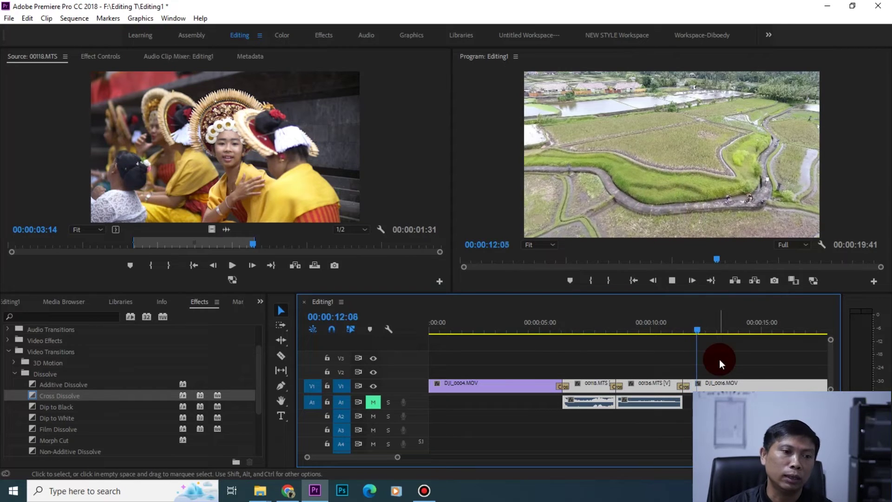
key(space)
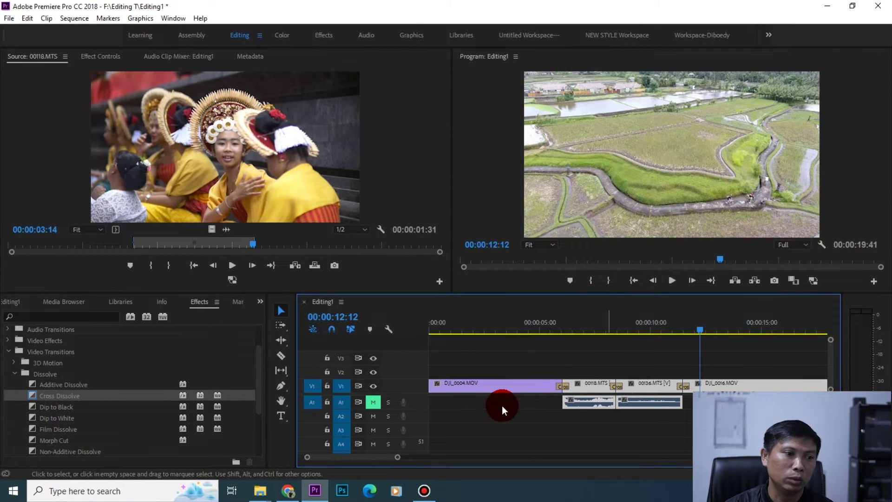
- Apply the default video transition to the start of DJI_0004 and the end of DJI_0016
click(483, 386)
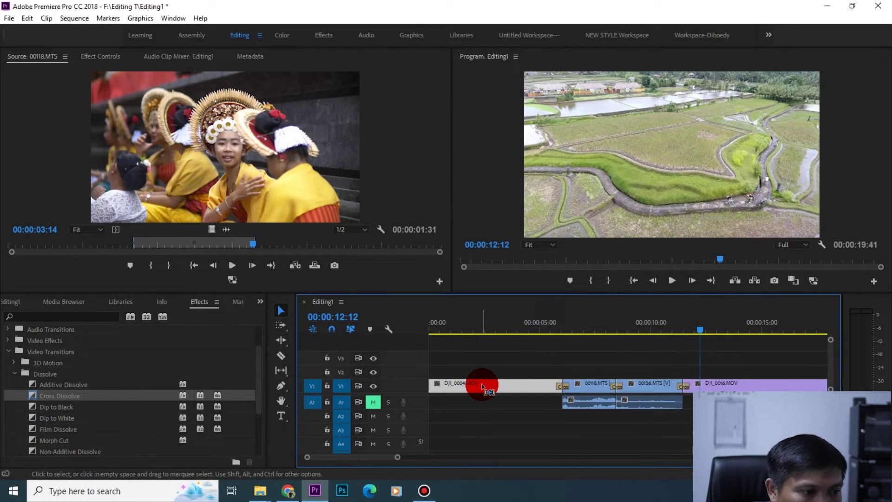
key(ctrl+d)
click(727, 385)
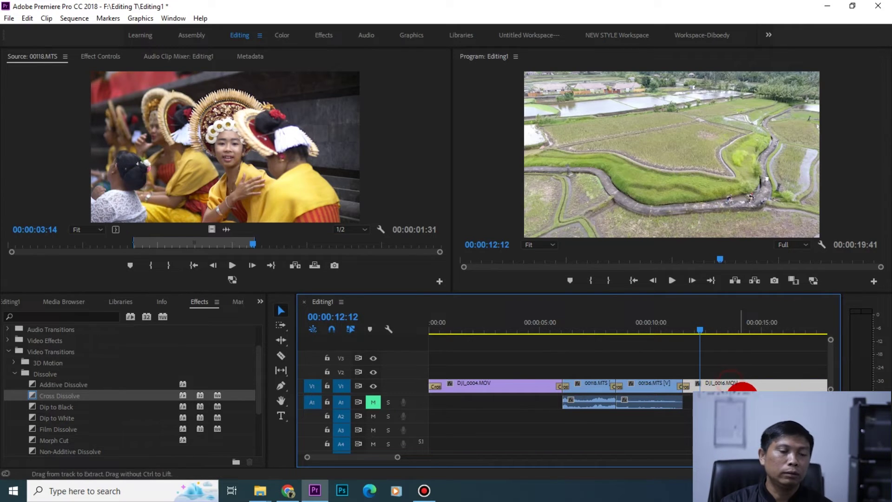
scroll(742, 404, down, 2)
key(minus)
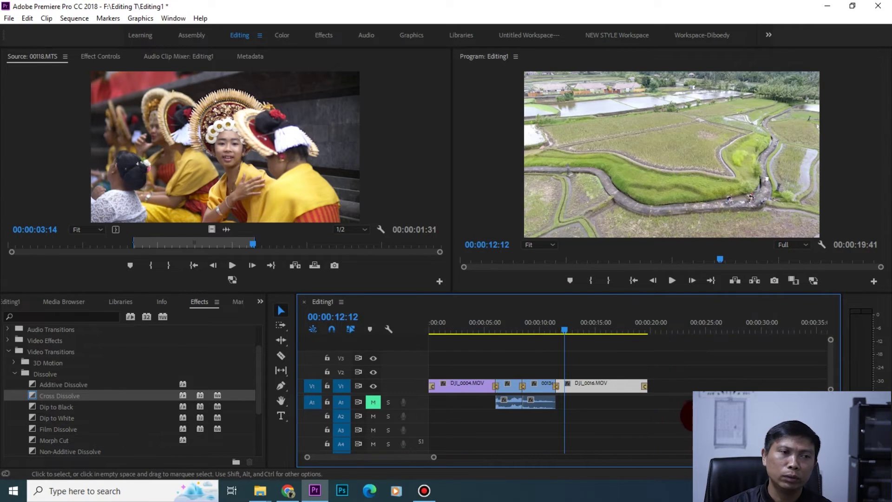
- Play the sequence from the beginning to check the opening dissolve on DJI_0004
key(Home)
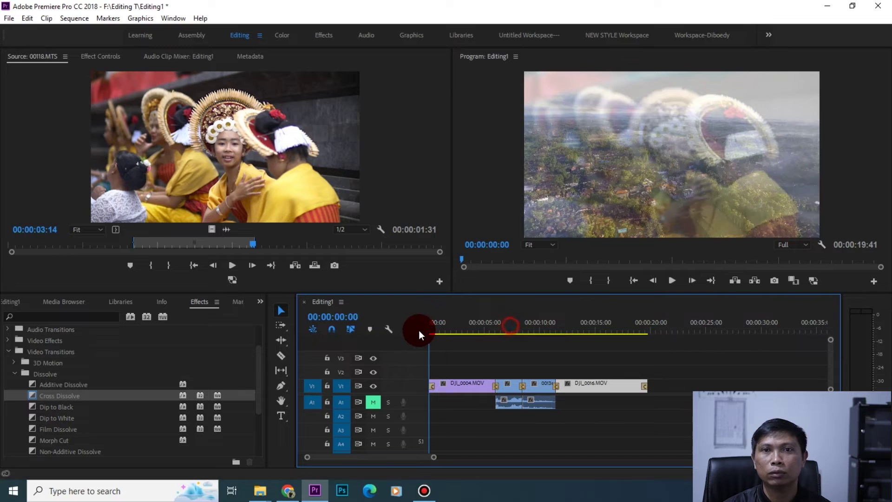
key(space)
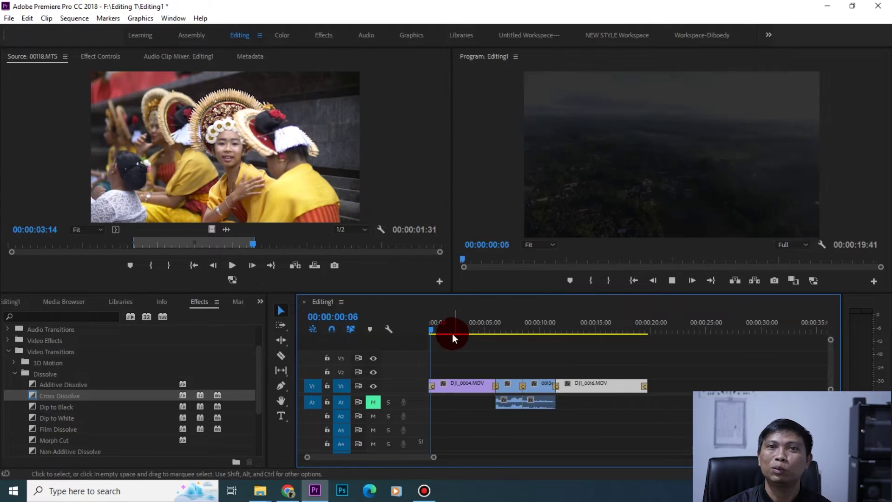
mouse_move(453, 324)
mouse_down()
mouse_move(459, 330)
mouse_move(433, 332)
mouse_move(451, 342)
mouse_up()
- Trim about 3 seconds off the start of DJI_0004 and ripple delete the gap left before it
click(432, 384)
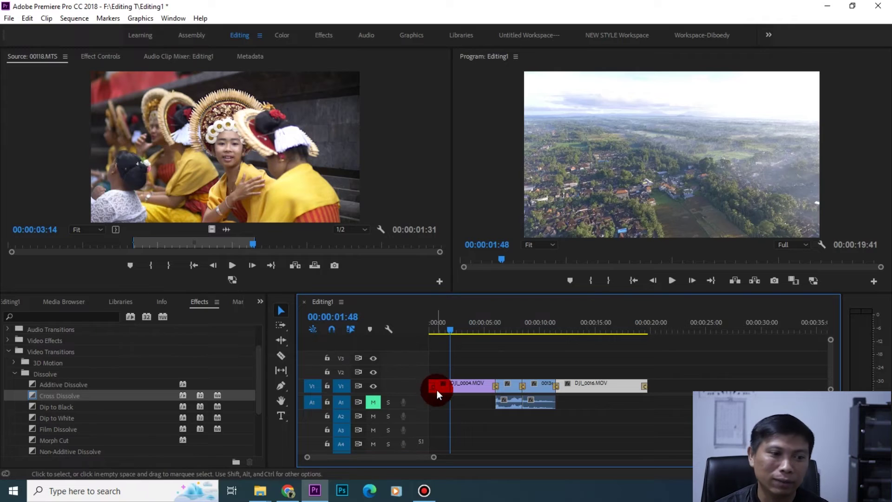
drag(432, 389, 462, 387)
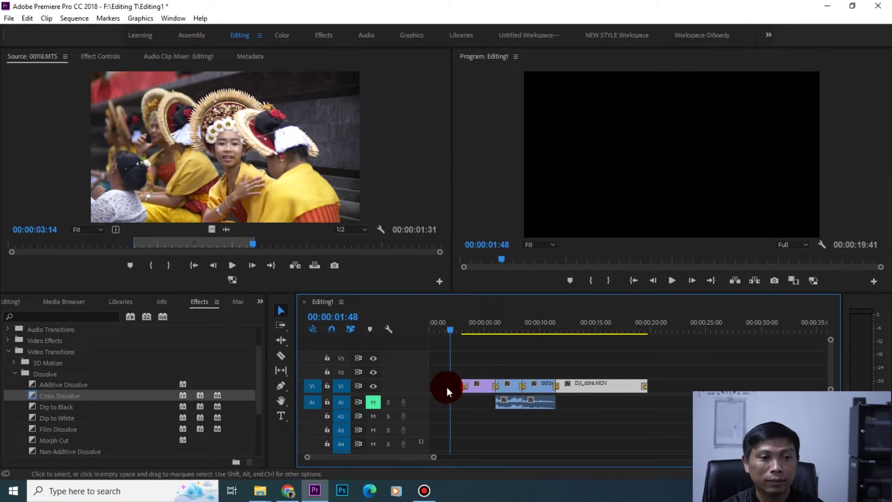
right_click(445, 387)
click(479, 394)
click(433, 320)
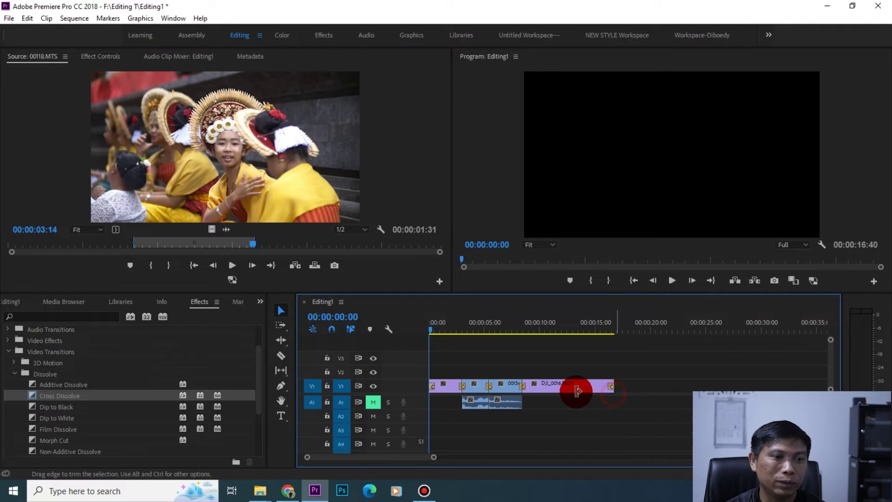
- Trim about 4 seconds off the end of DJI_0016 and play the shortened sequence from the start
drag(609, 382, 566, 382)
key(space)
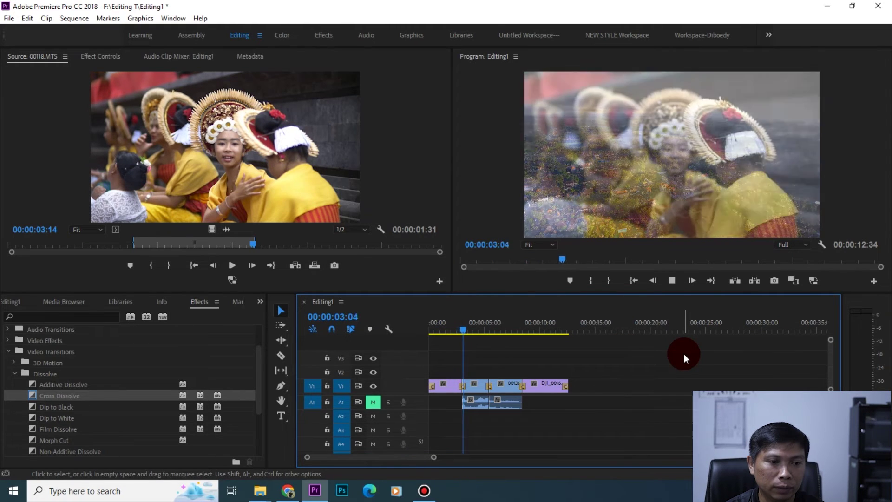
key(space)
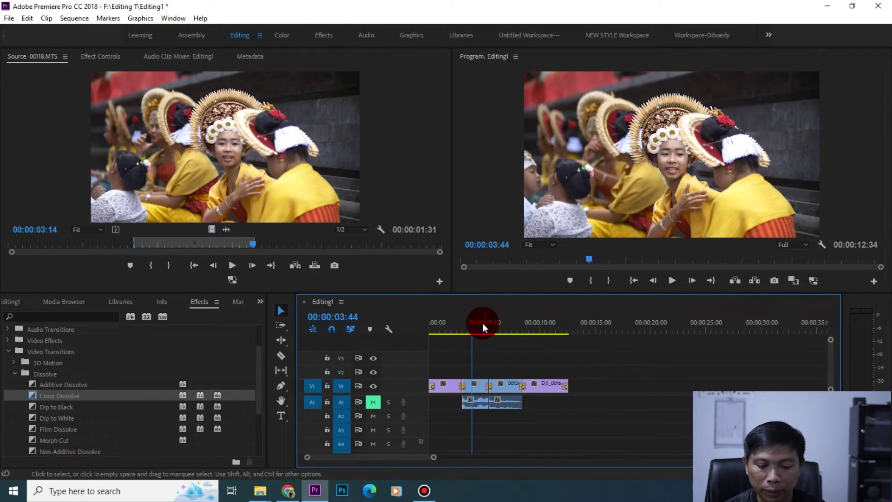
click(426, 328)
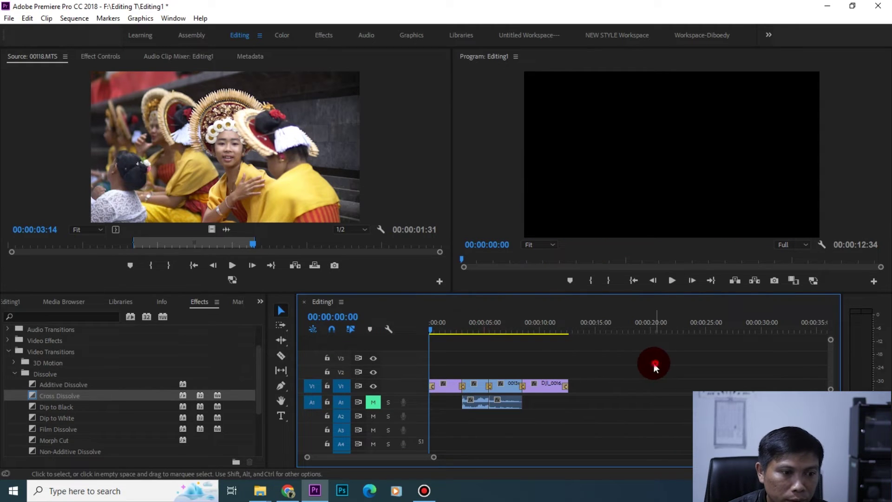
drag(441, 342, 418, 344)
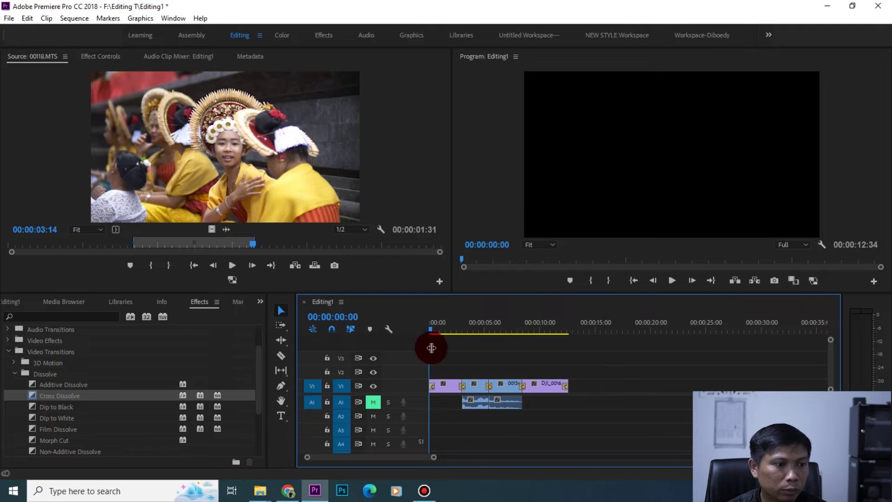
drag(521, 327, 394, 316)
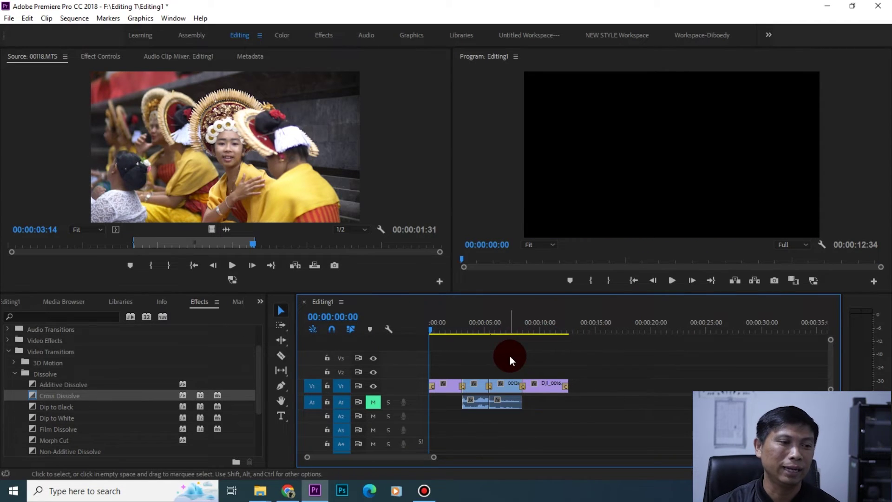
click(605, 359)
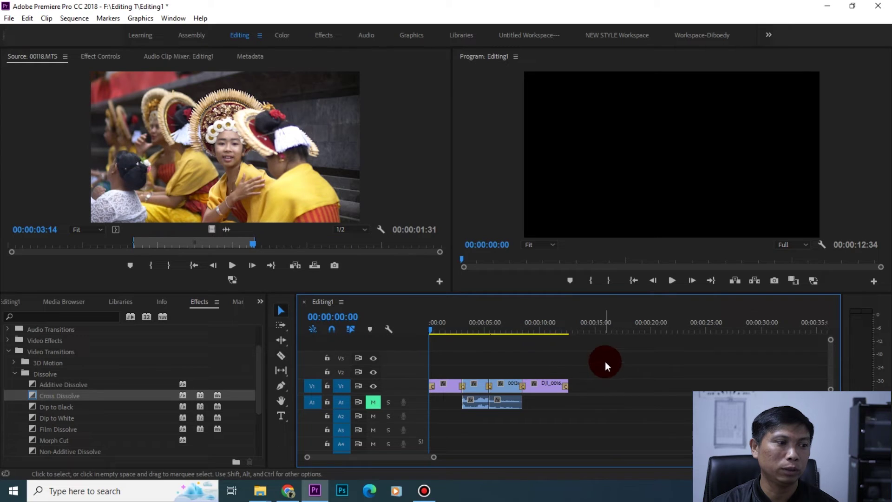
drag(433, 323, 417, 334)
click(532, 395)
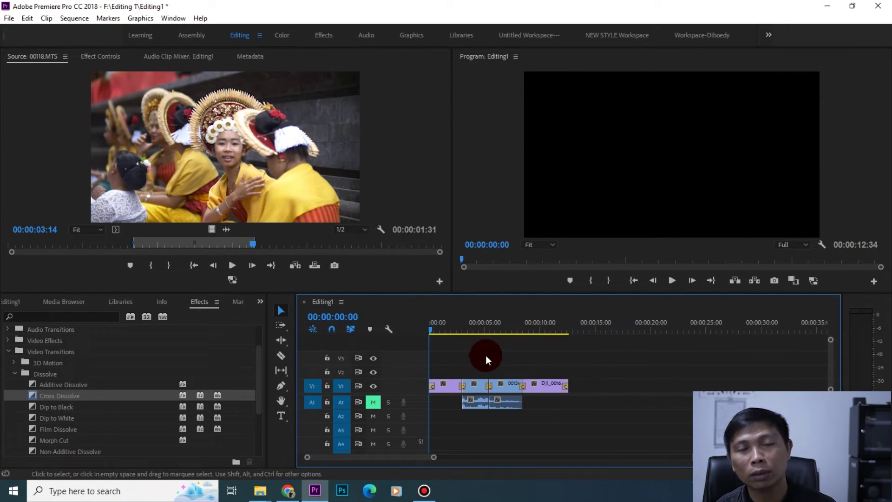
click(470, 324)
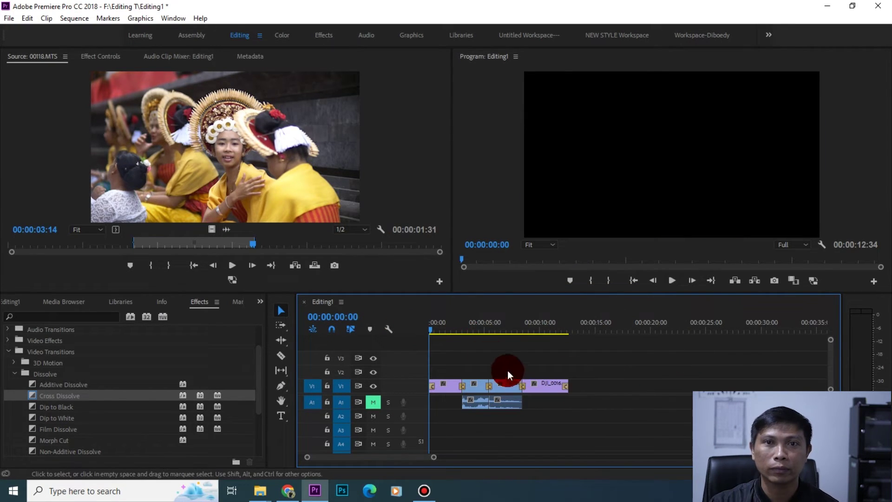
drag(453, 325, 406, 333)
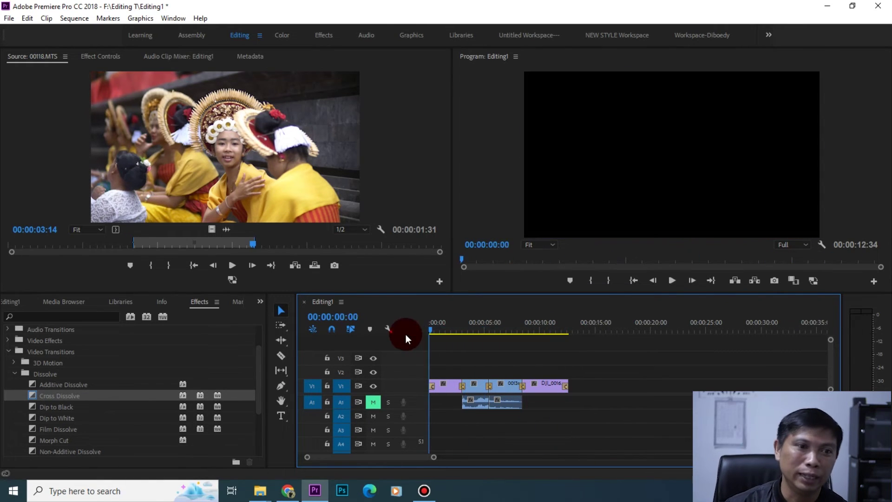
click(9, 18)
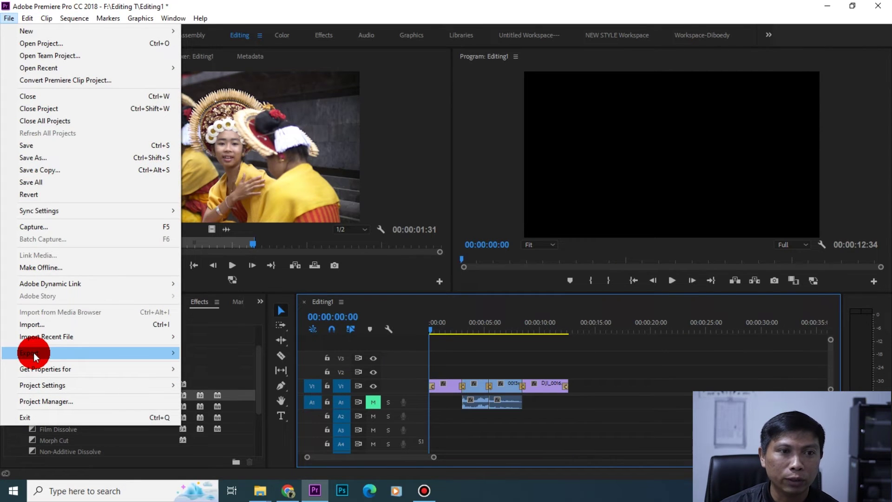
mouse_move(34, 352)
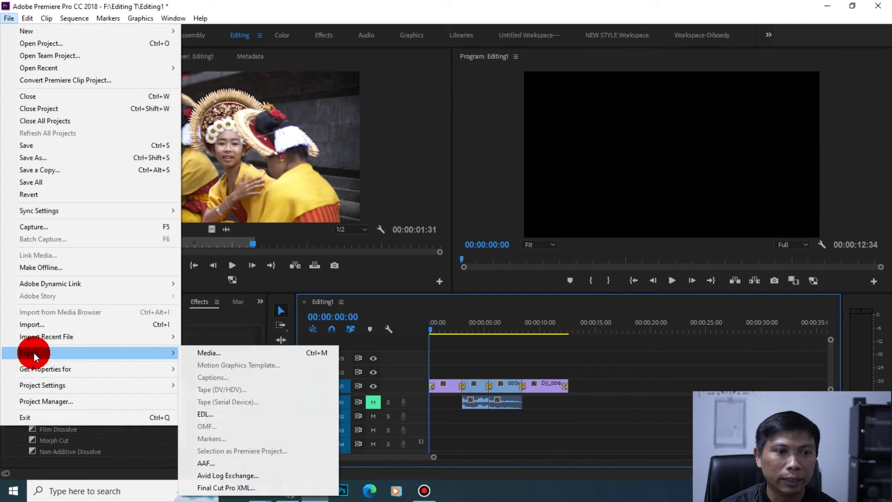
click(208, 352)
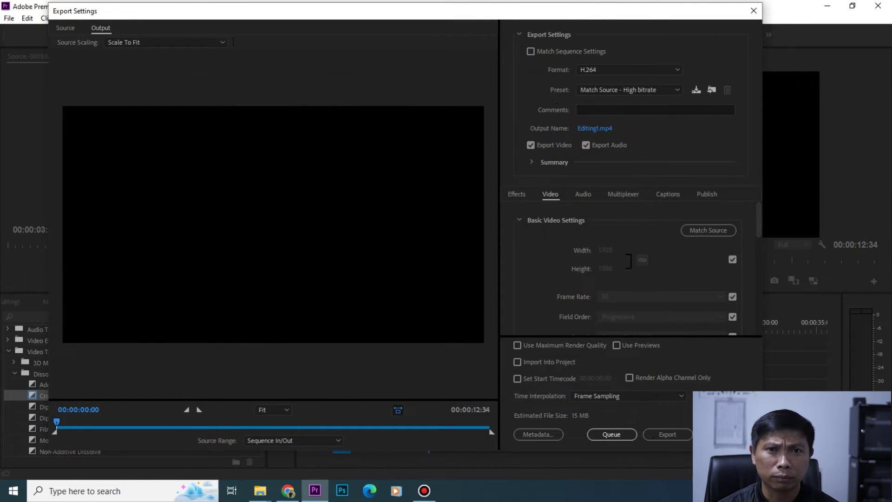
click(667, 434)
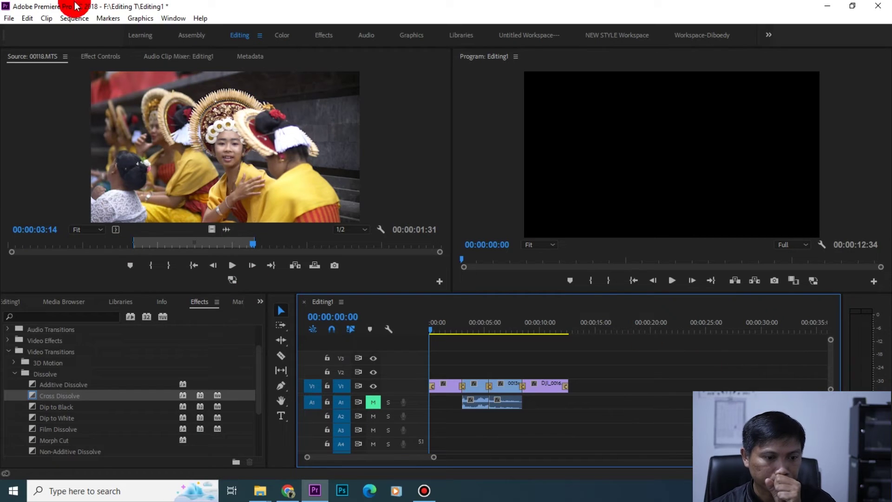
click(13, 18)
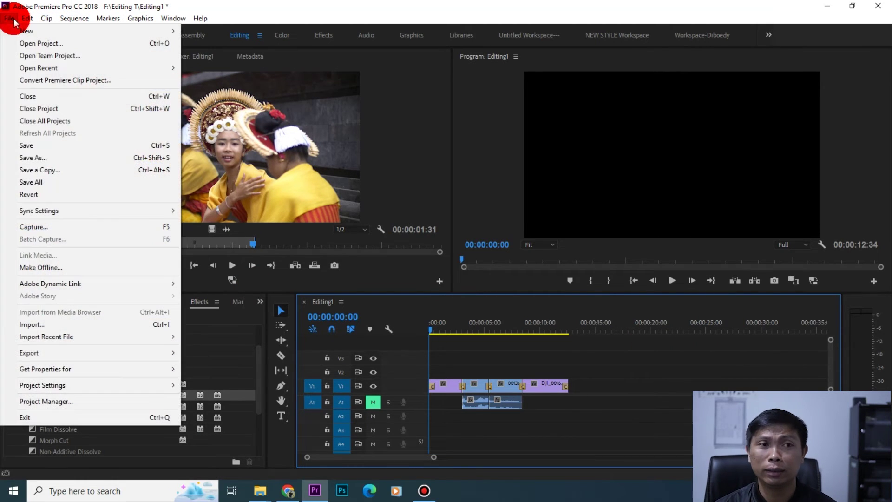
mouse_move(44, 353)
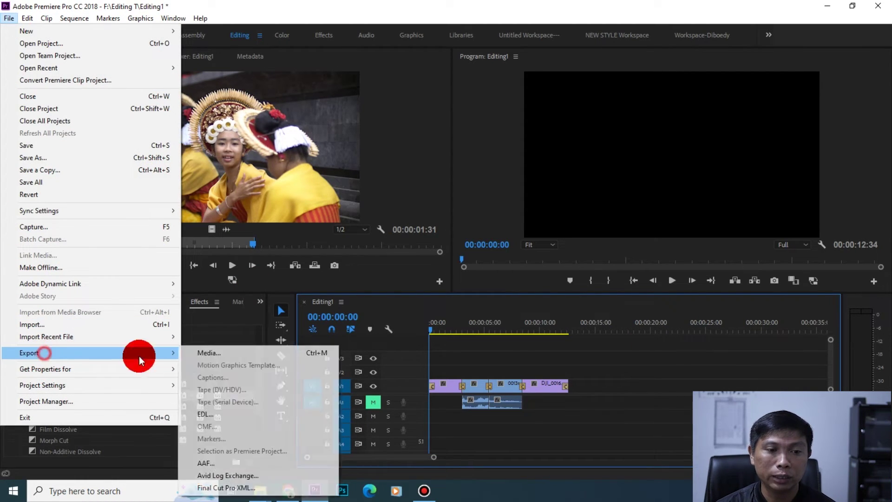
click(371, 6)
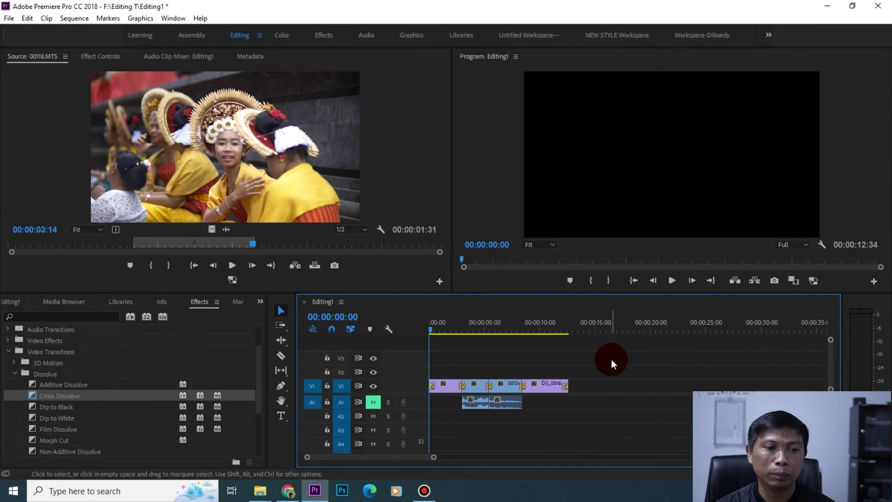
- Open the media export settings for the sequence and choose the H.264 format with the YouTube 1080p HD preset
key(ctrl+m)
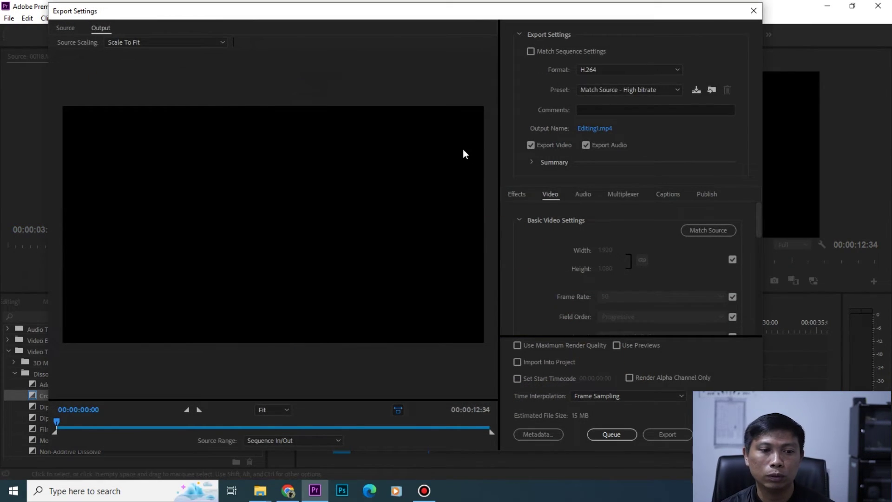
click(648, 75)
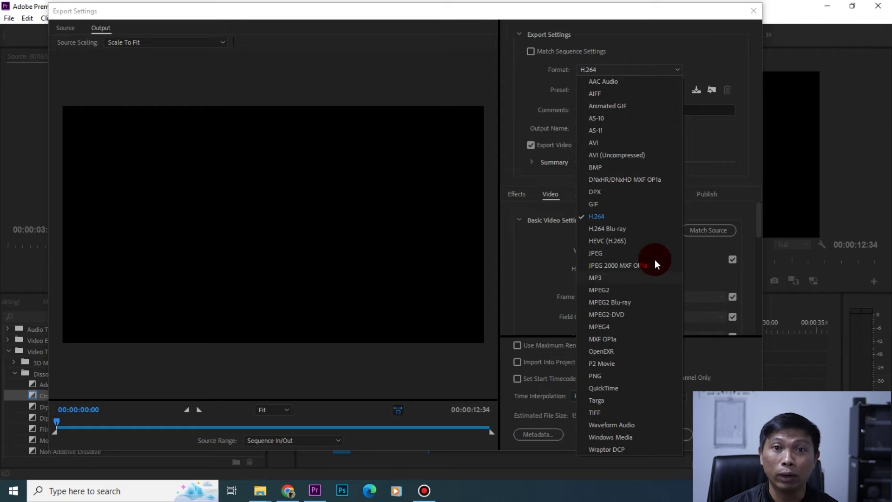
click(598, 218)
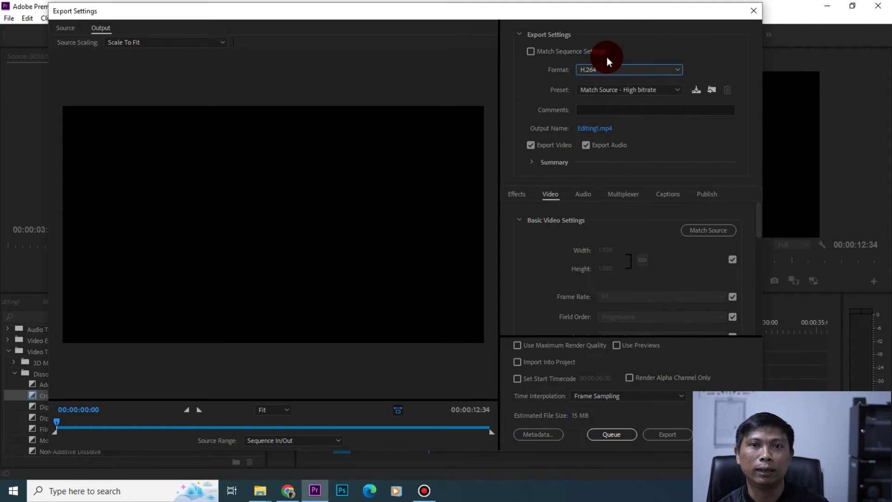
click(676, 89)
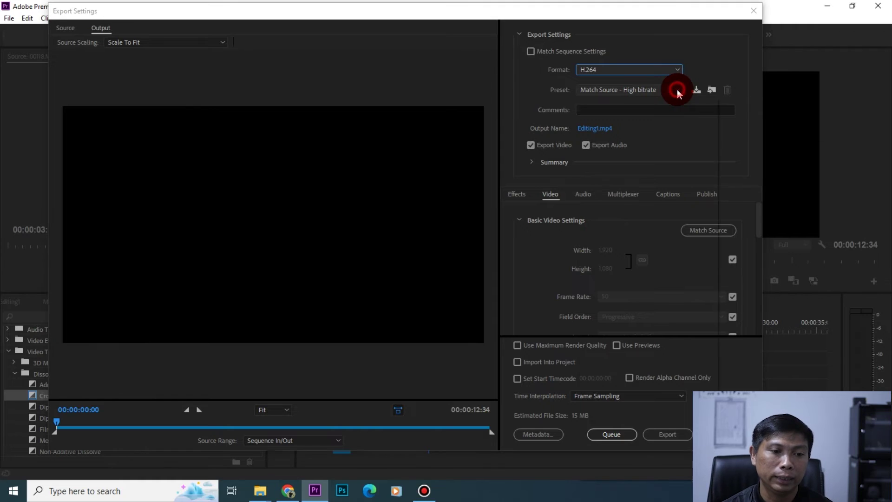
scroll(657, 302, down, 2)
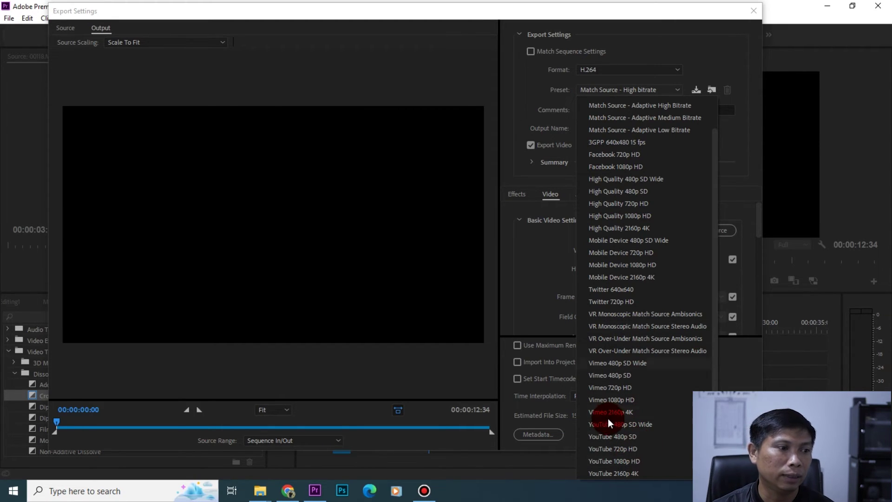
click(624, 461)
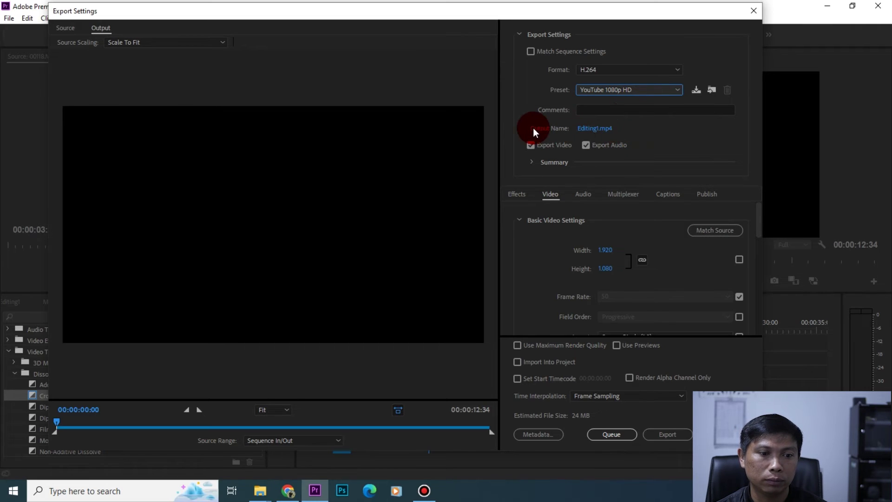
- Set the export output to the Editing T folder on drive BB-3 (F:) with the file name Editing1
click(589, 128)
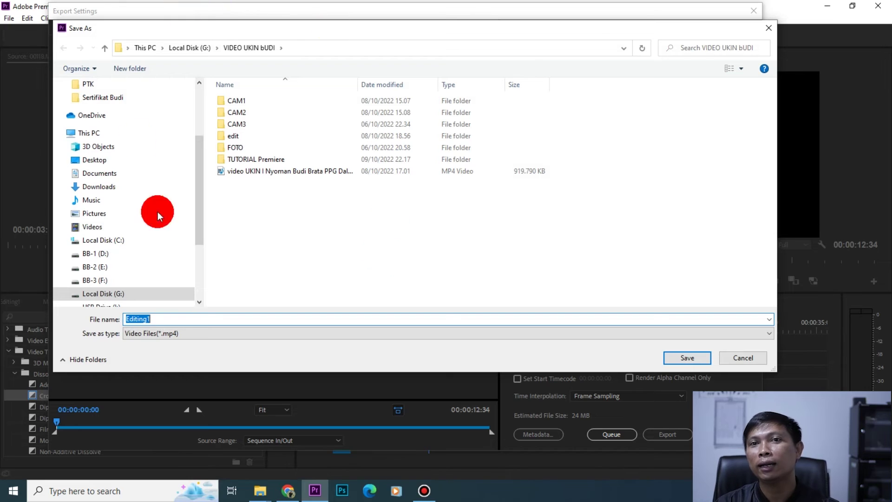
scroll(137, 278, down, 3)
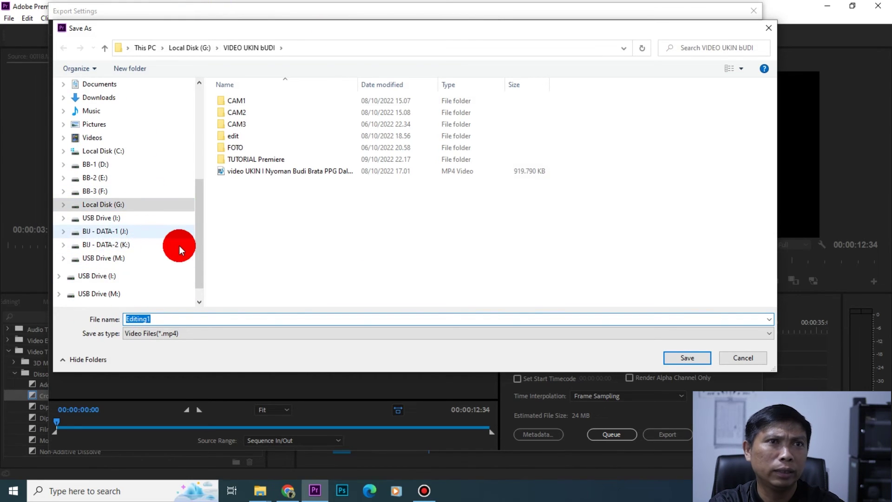
click(95, 191)
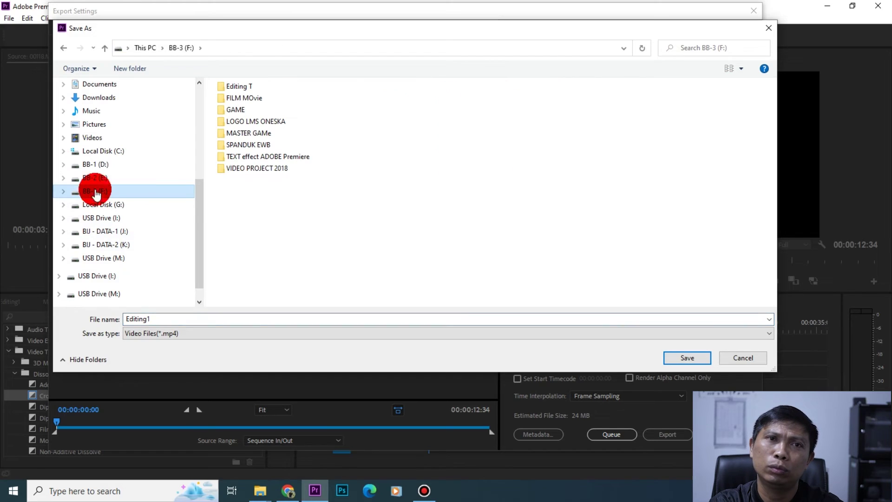
double_click(238, 86)
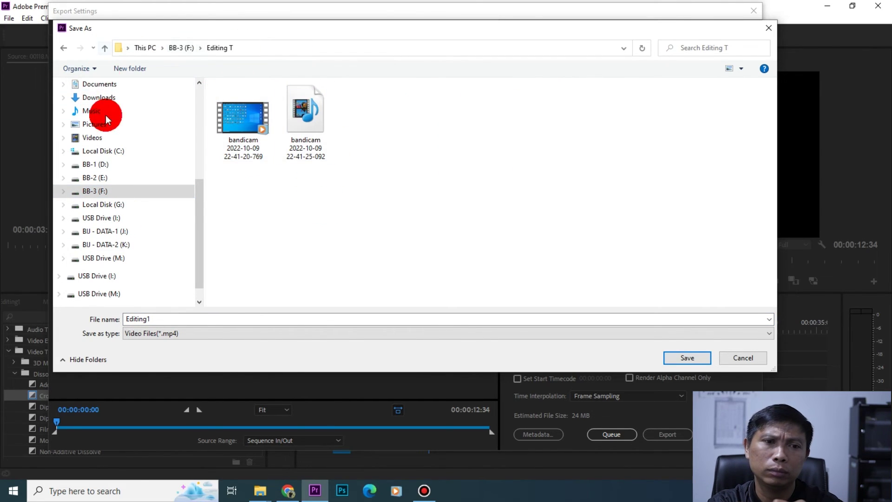
click(186, 320)
click(205, 321)
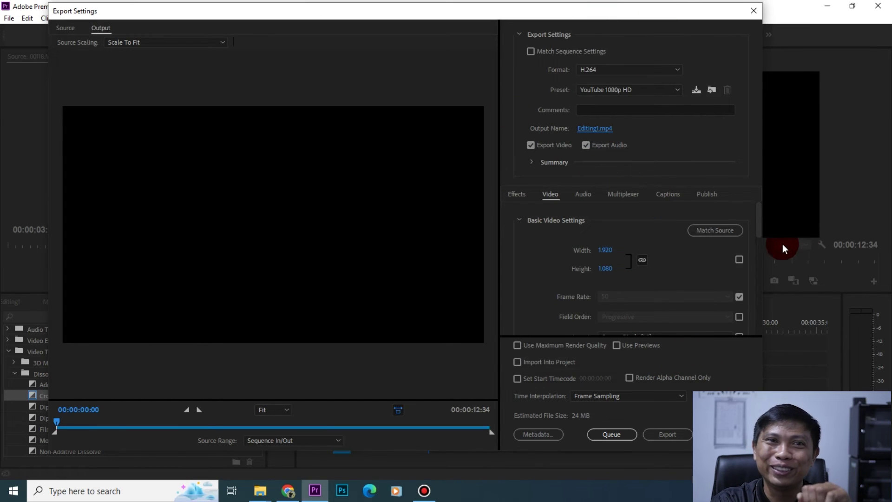
- Export the sequence as Editing1.mp4 with the chosen settings and let the encoding run to the end
click(668, 434)
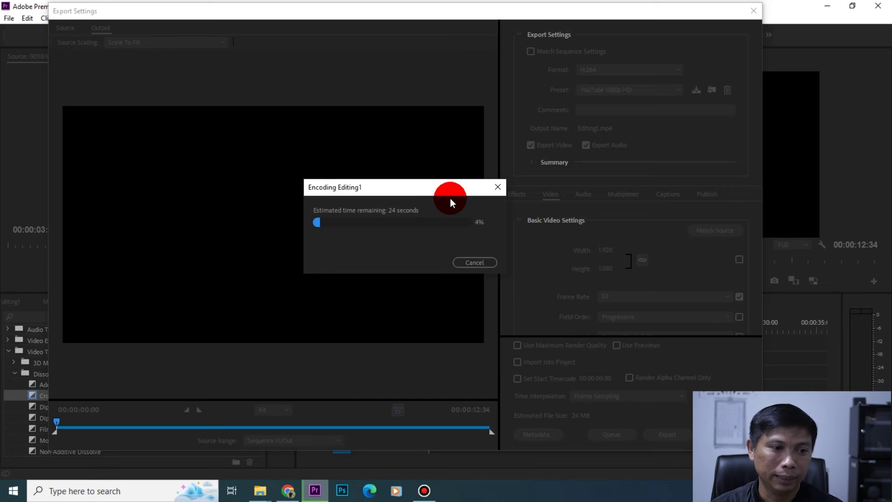
drag(447, 189, 351, 167)
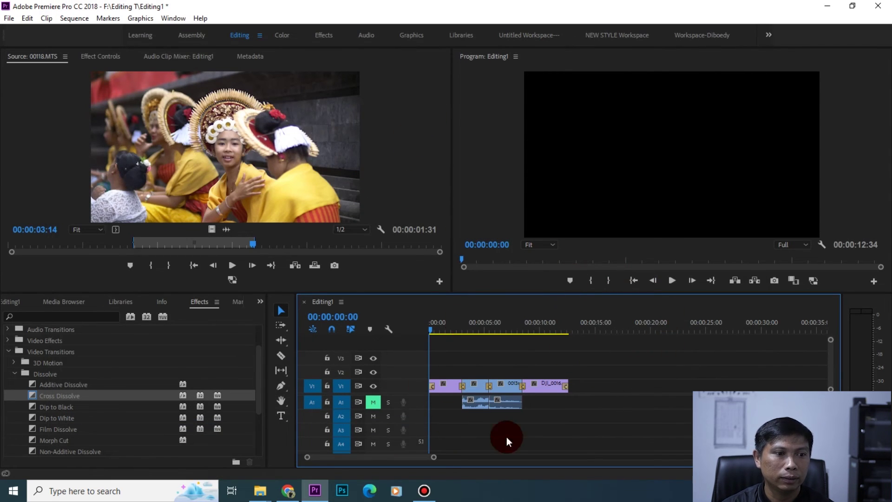
- Switch to the Editing T folder in File Explorer and locate the exported Editing1 MP4 file
click(260, 491)
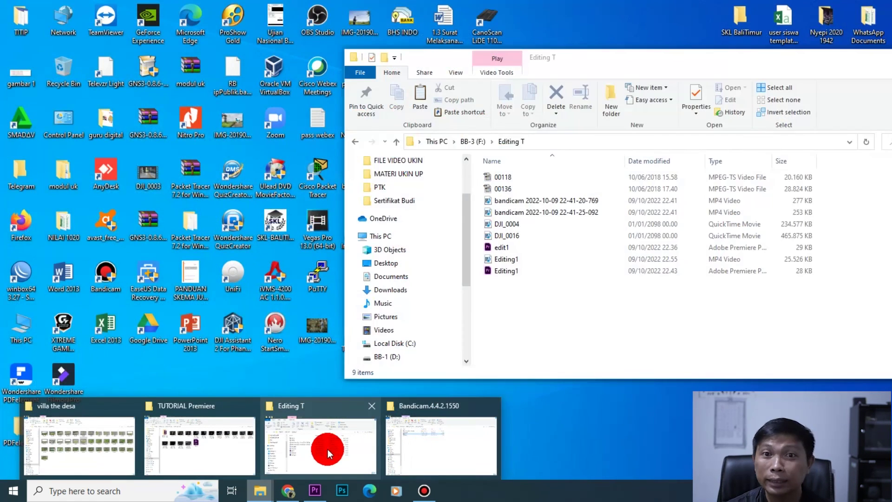
click(328, 449)
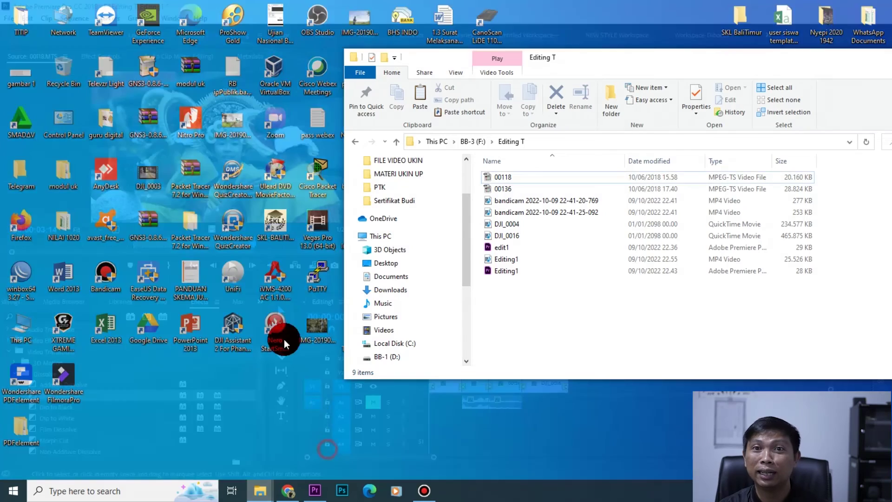
drag(433, 21, 398, 36)
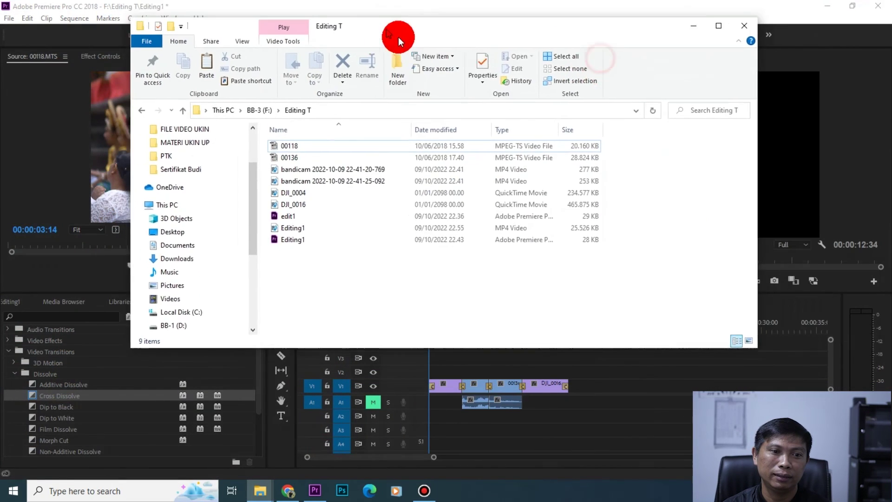
click(308, 239)
click(375, 322)
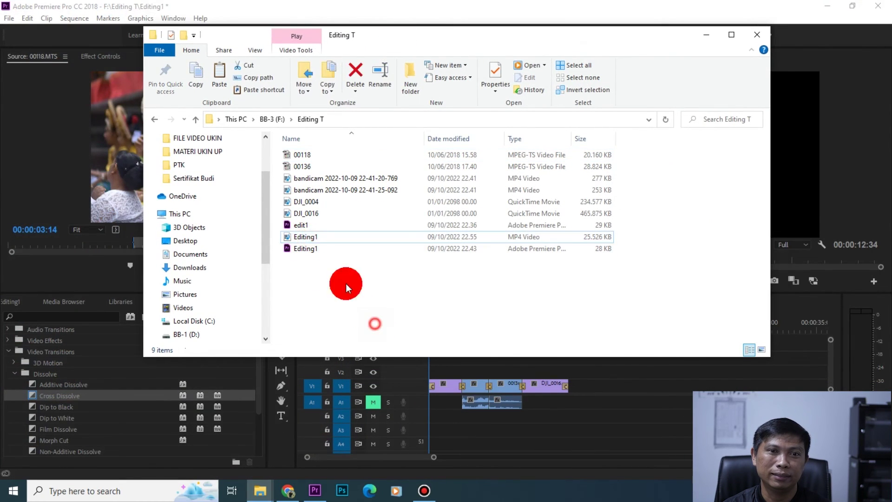
- Play the exported Editing1 video in the media player to check it, then close the player and return to Premiere Pro
click(309, 240)
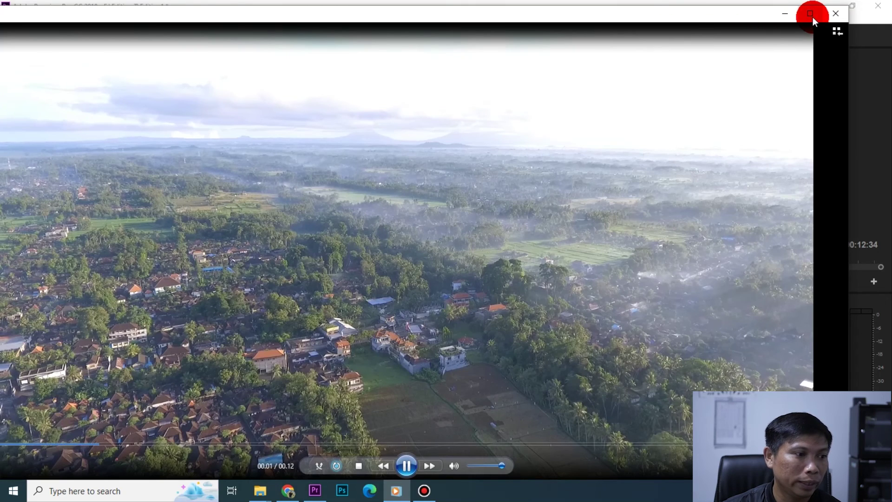
click(835, 14)
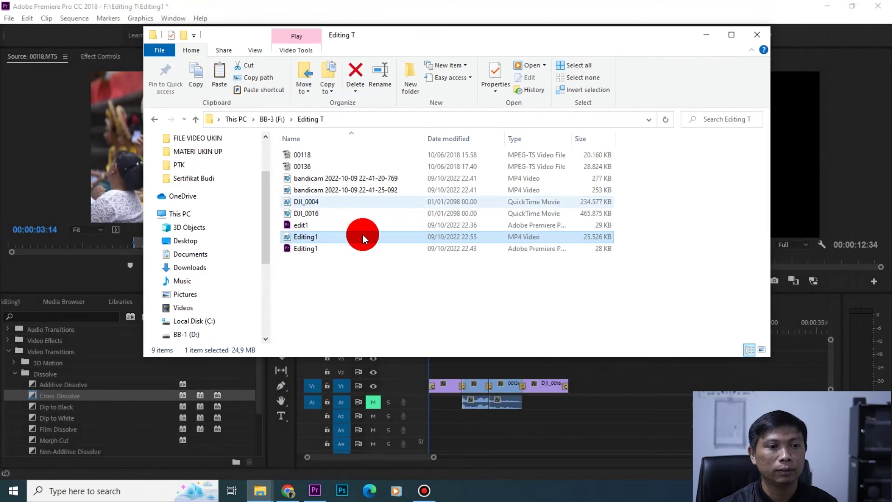
double_click(289, 238)
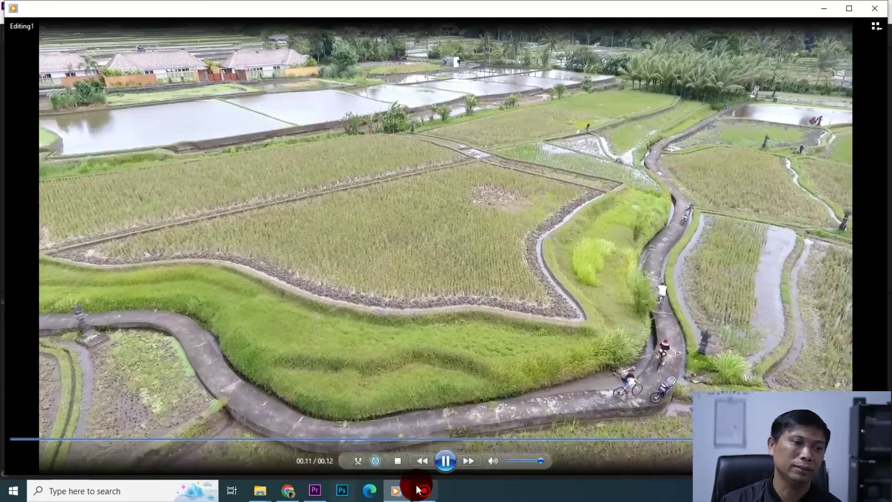
click(449, 459)
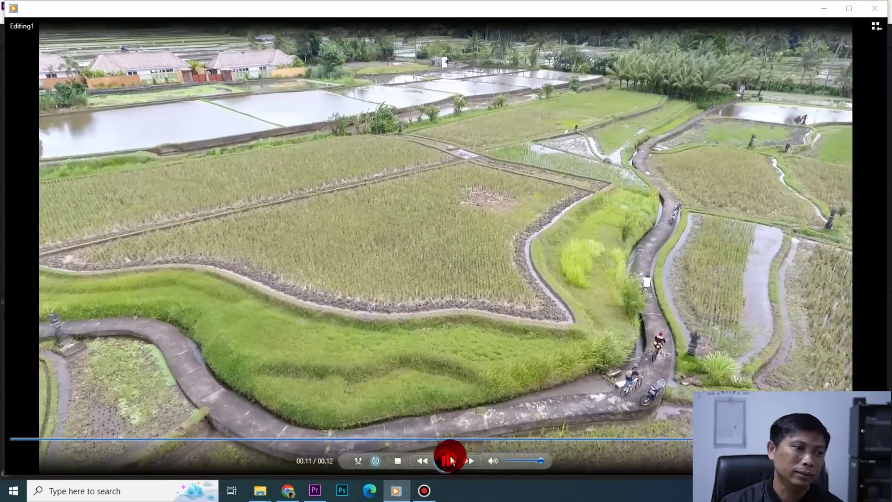
click(870, 9)
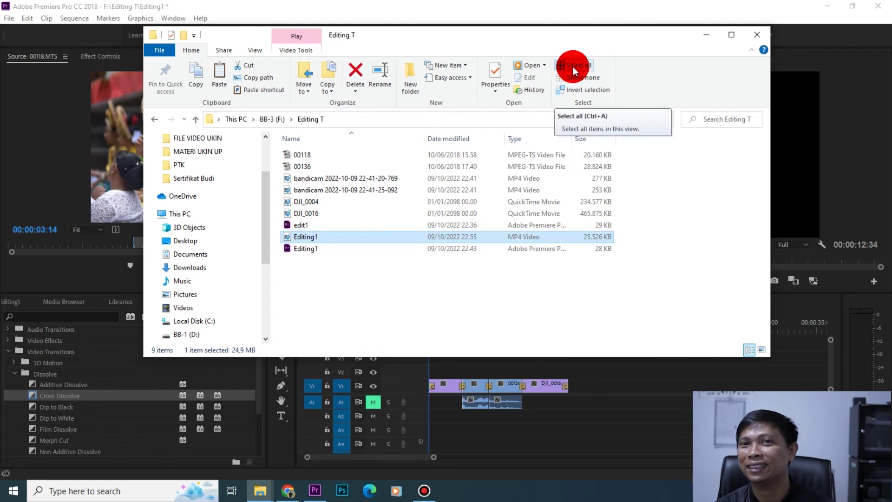
click(712, 32)
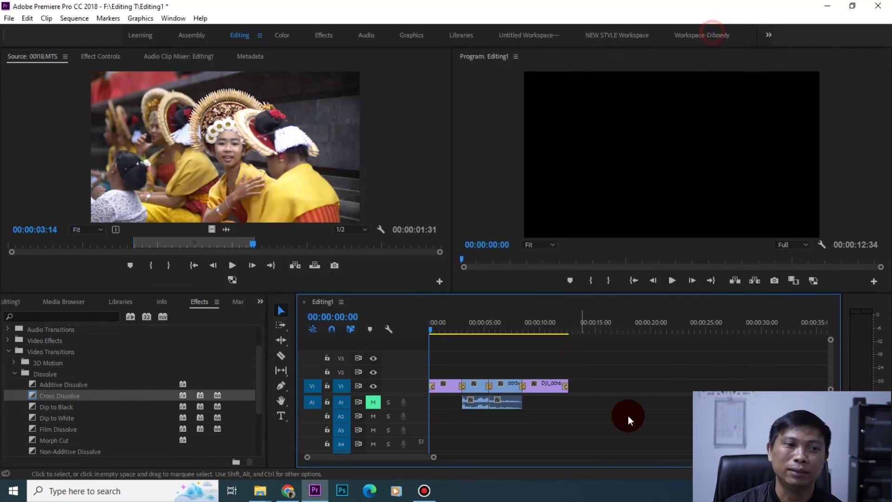
click(10, 18)
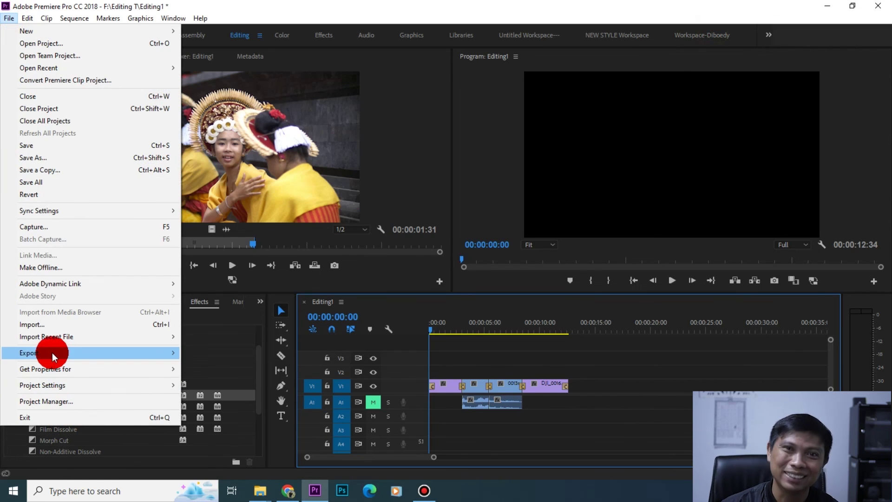
click(622, 376)
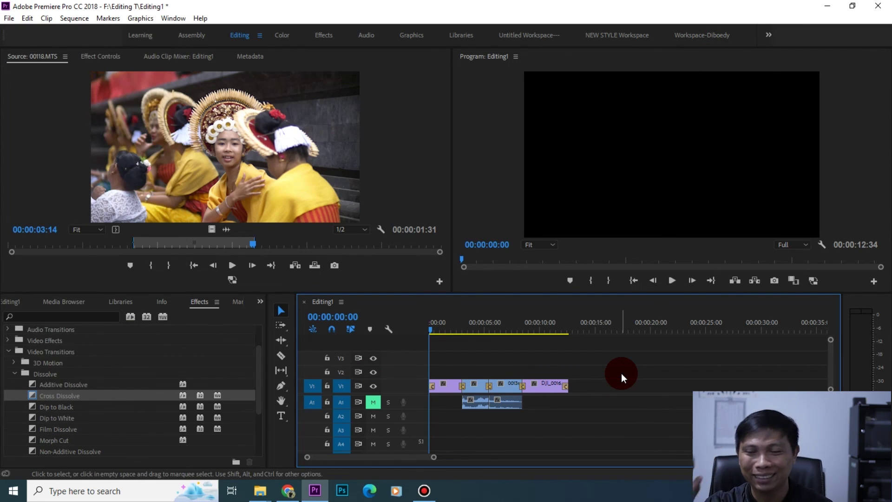